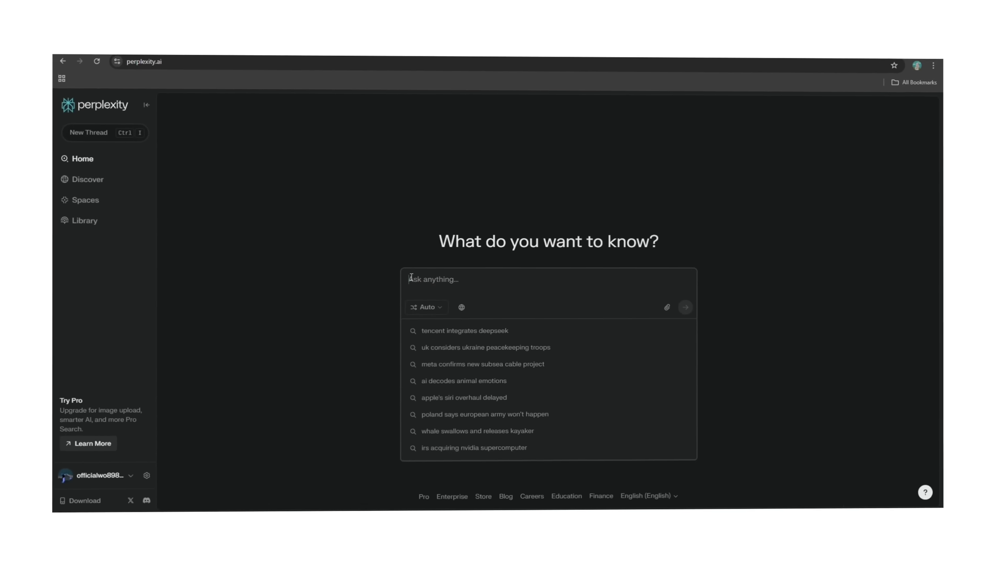
Type the question asking for case studies on brutalism's growth in graphic design, with examples
left_click(464, 279)
type("I need some ca")
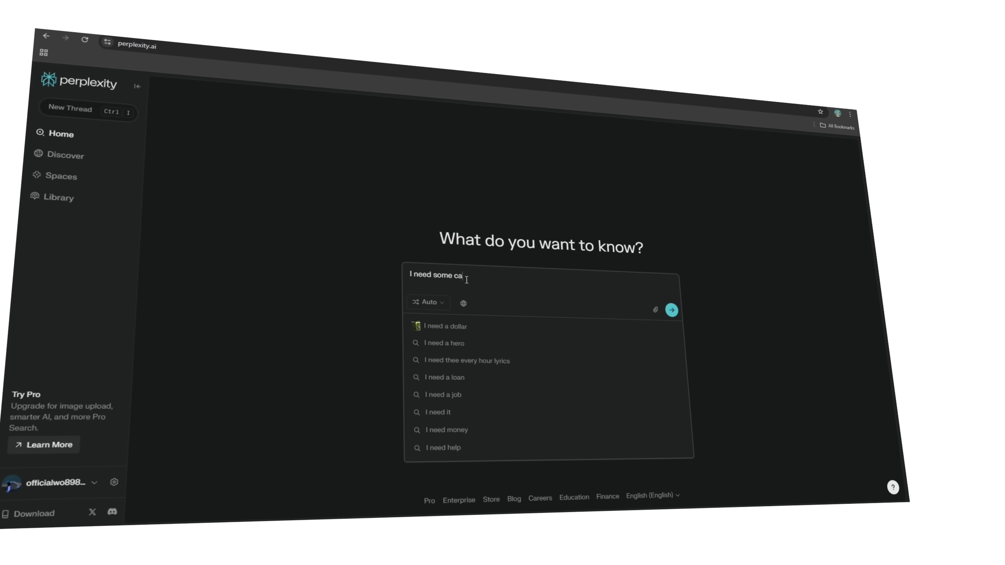
type("se studies on how ")
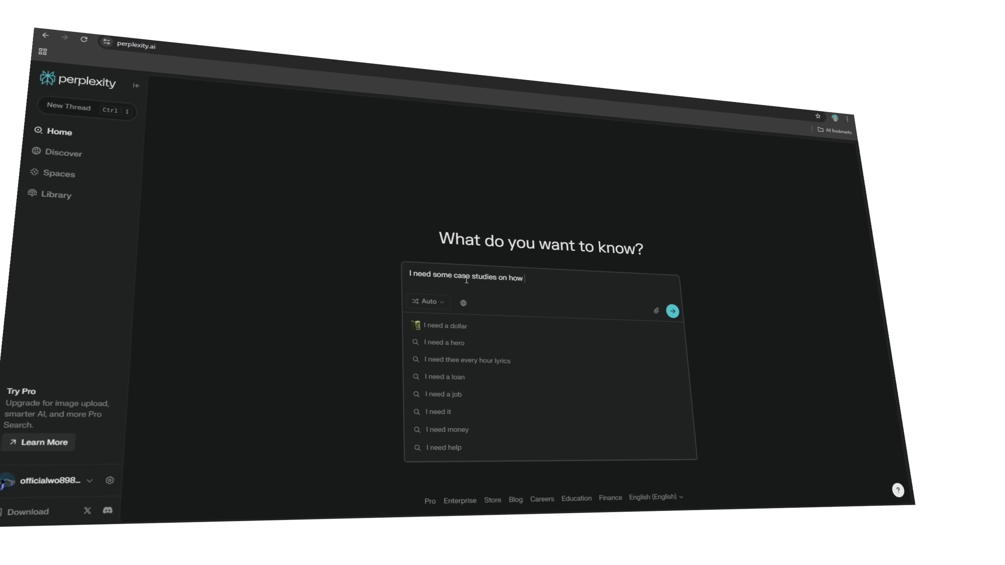
type("brutalism is growing within graphic design")
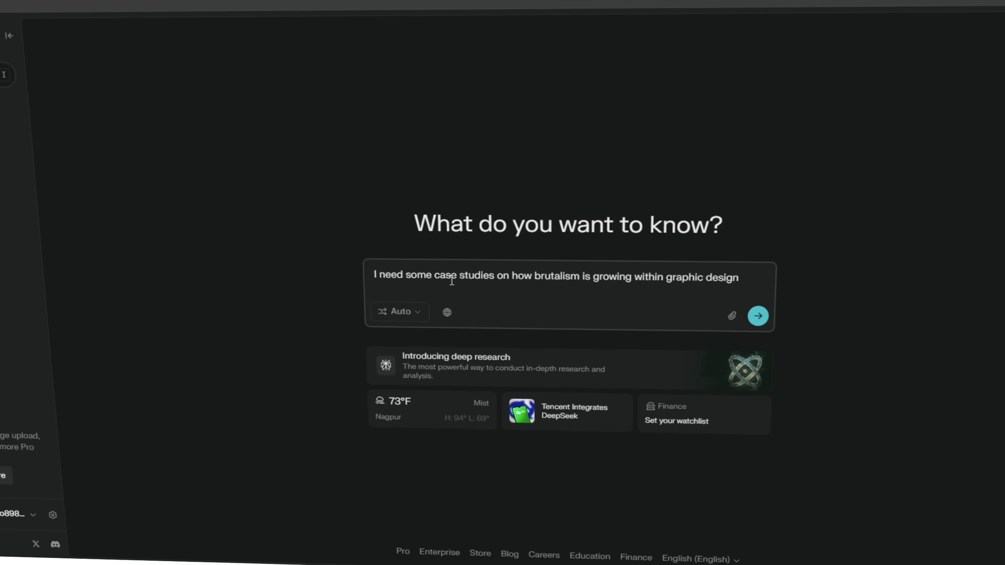
type("th some exa")
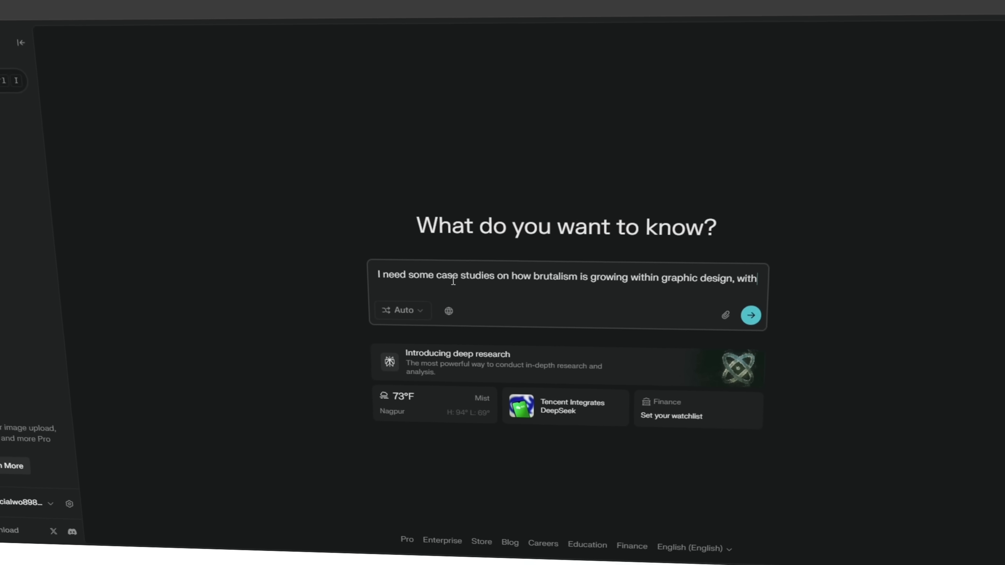
type("mples")
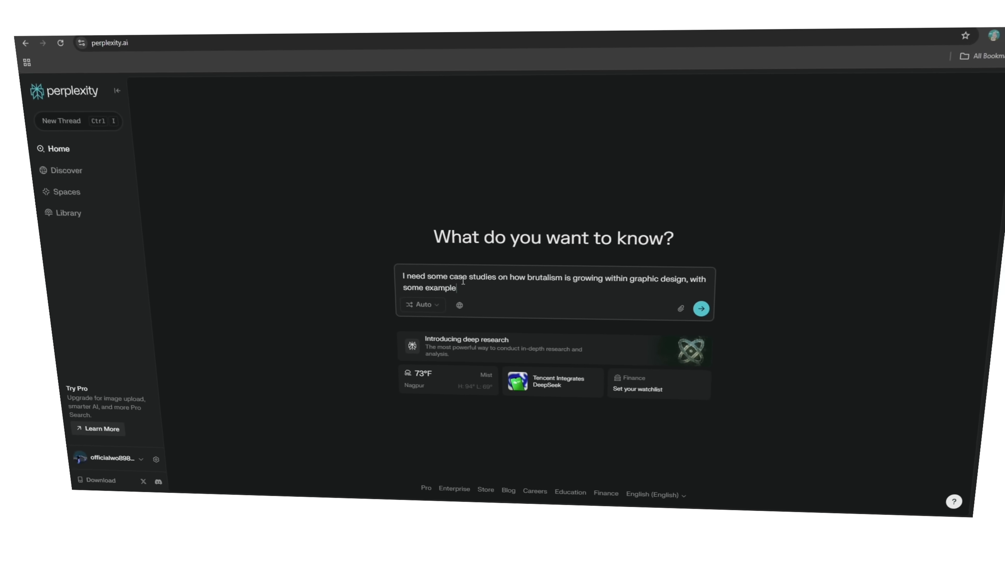
type(".")
Submit the brutalism case-study question and skim the answer
key("Return")
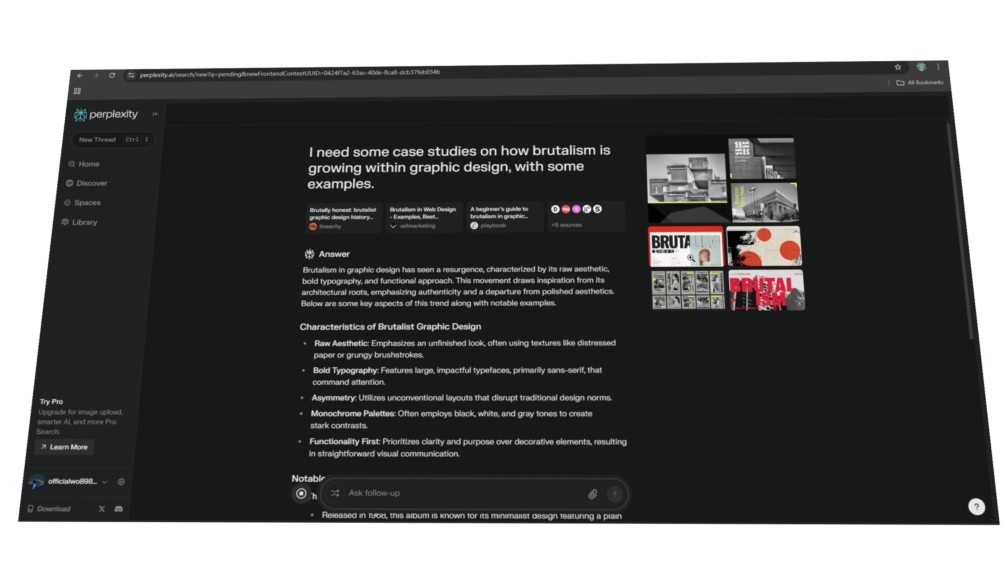
scroll(391, 317, "down", 10)
scroll(392, 318, "down", 5)
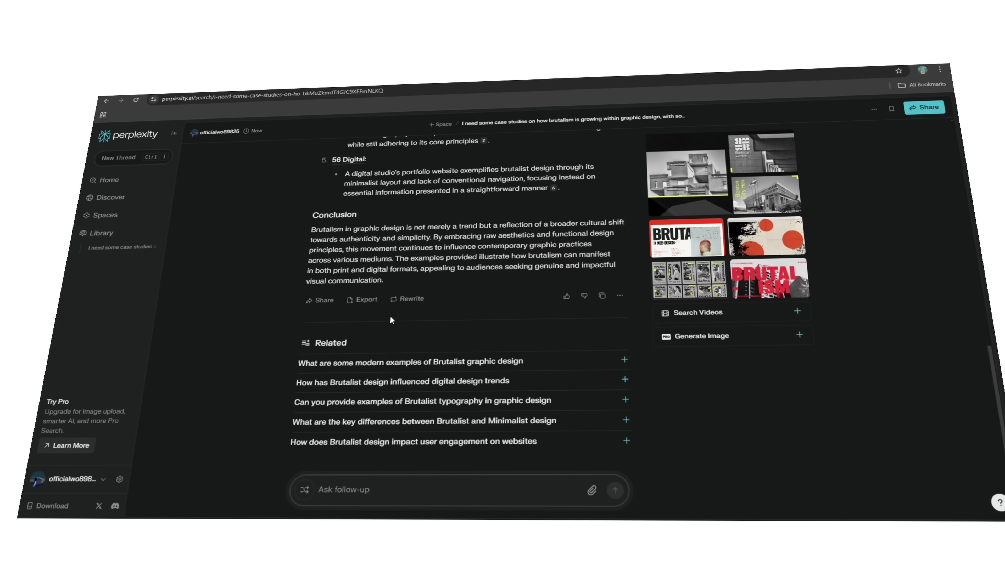
scroll(317, 357, "up", 5)
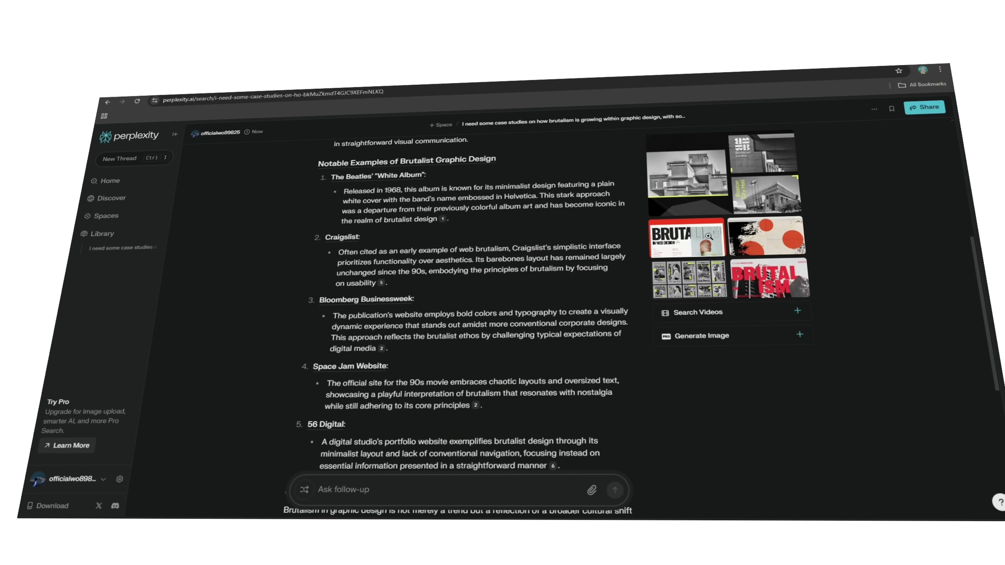
Browse the answer's example images: Brutalism in Graphic Design, Web Design and 10 Instagram posts
left_click(696, 238)
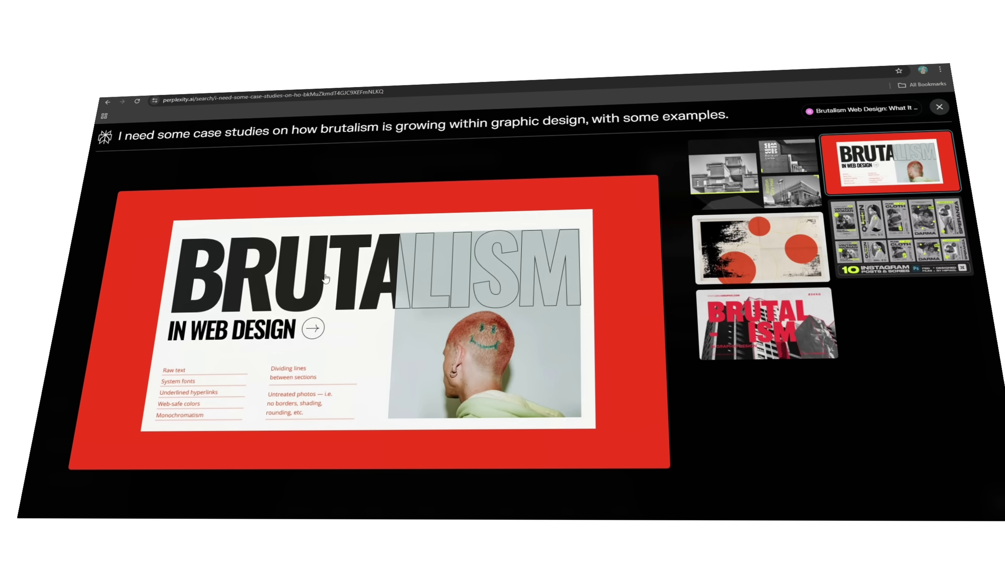
key("Left")
left_click(700, 322)
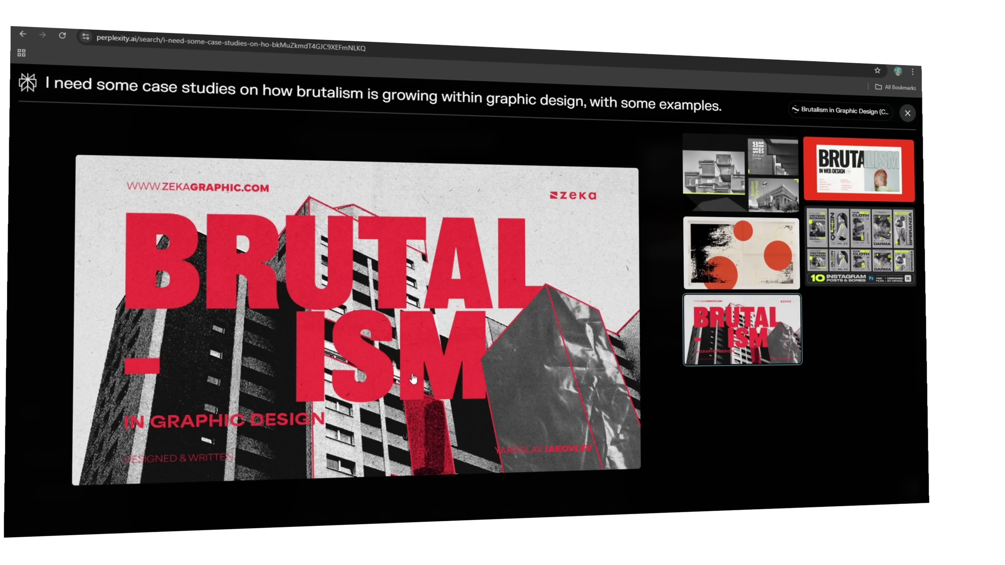
left_click(839, 183)
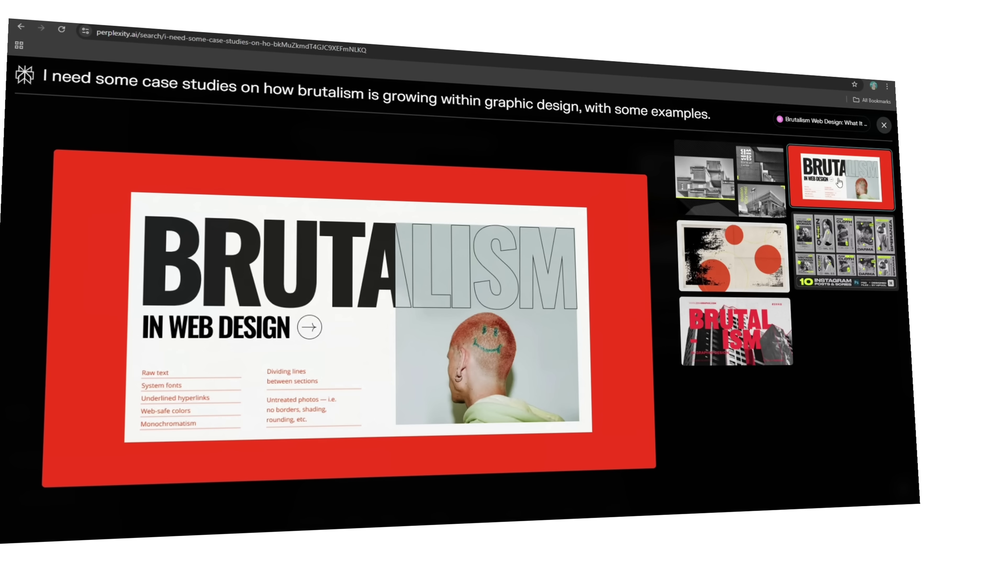
left_click(846, 250)
left_click(883, 127)
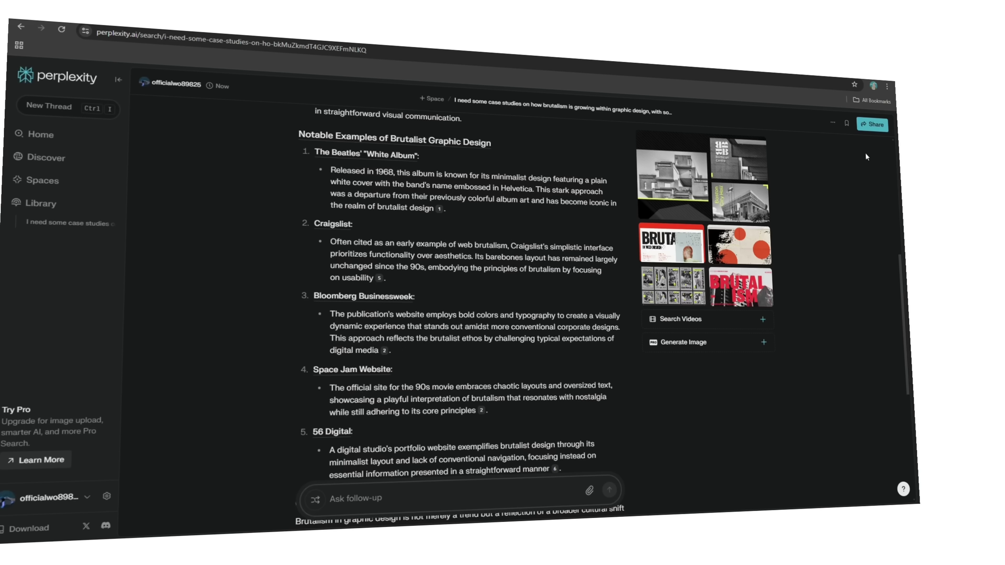
Ask the related question about modern examples of Brutalist graphic design and read the answer
scroll(474, 277, "down", 5)
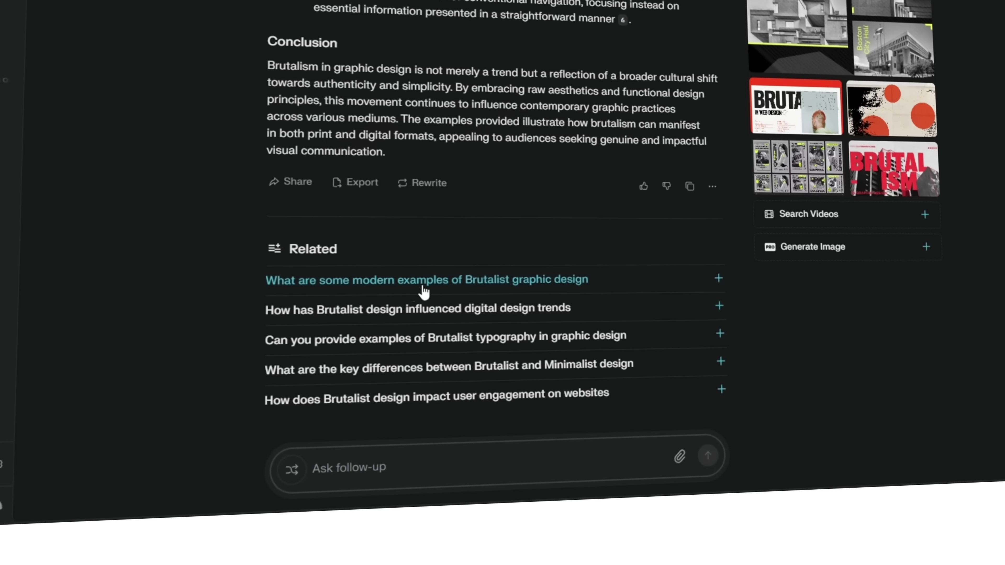
left_click(349, 291)
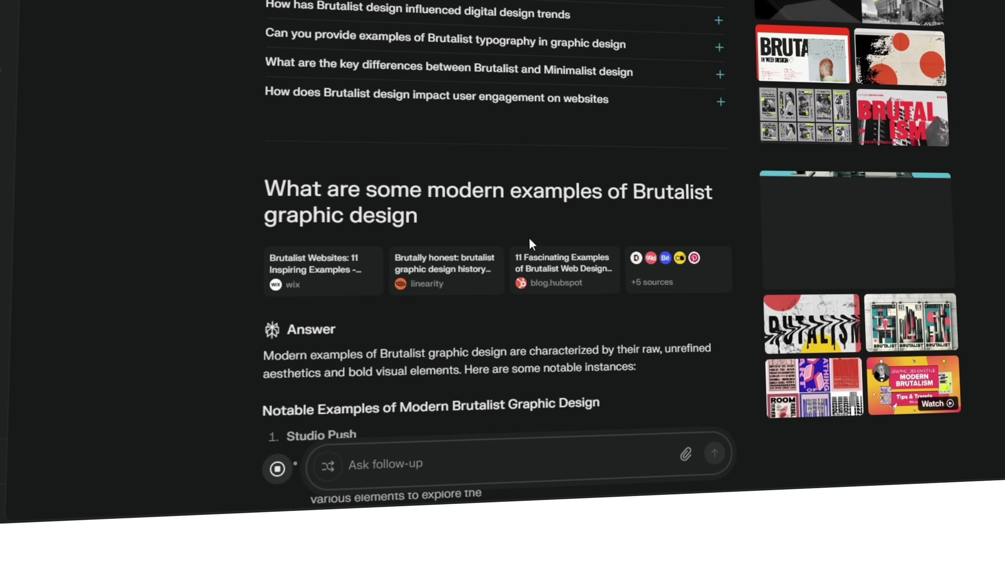
scroll(857, 232, "down", 9)
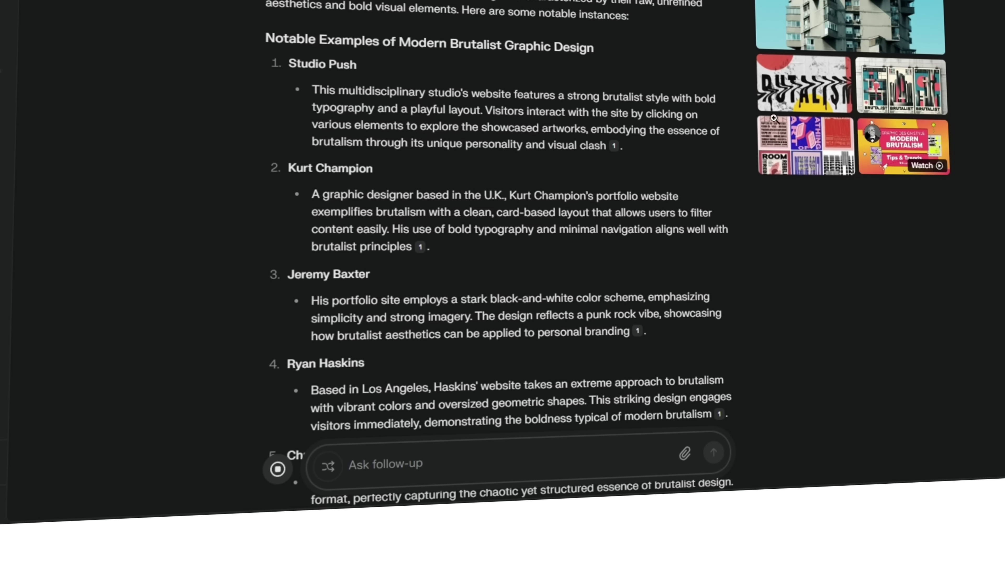
scroll(773, 118, "down", 9)
scroll(487, 243, "down", 6)
scroll(500, 245, "up", 9)
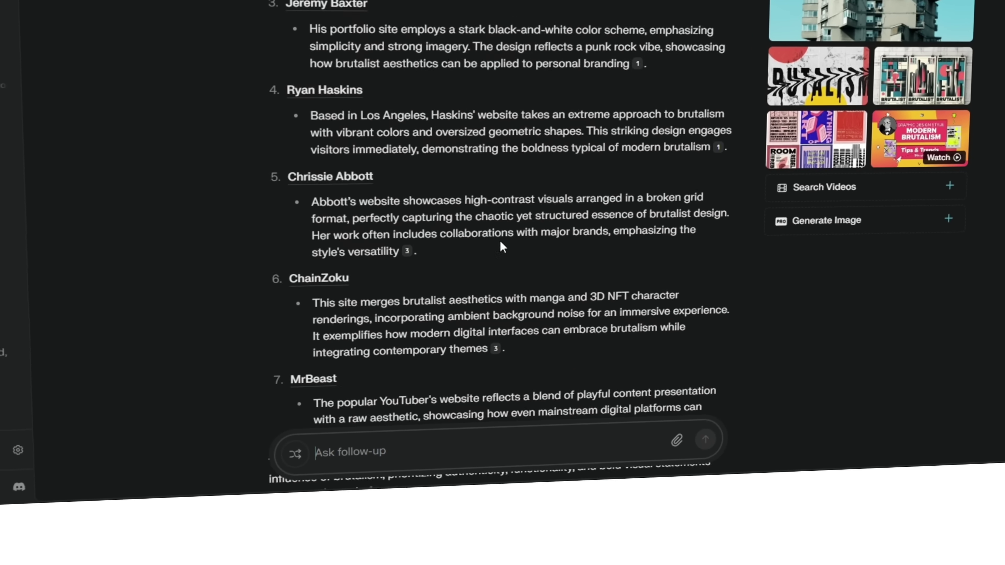
scroll(500, 240, "up", 8)
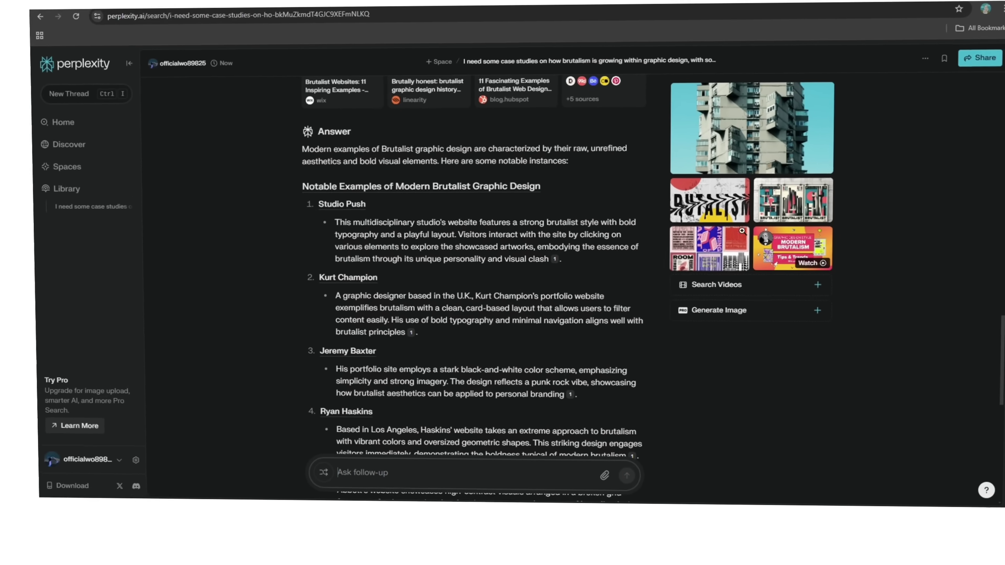
View the modern examples images, including the three Brutalist posters
left_click(712, 202)
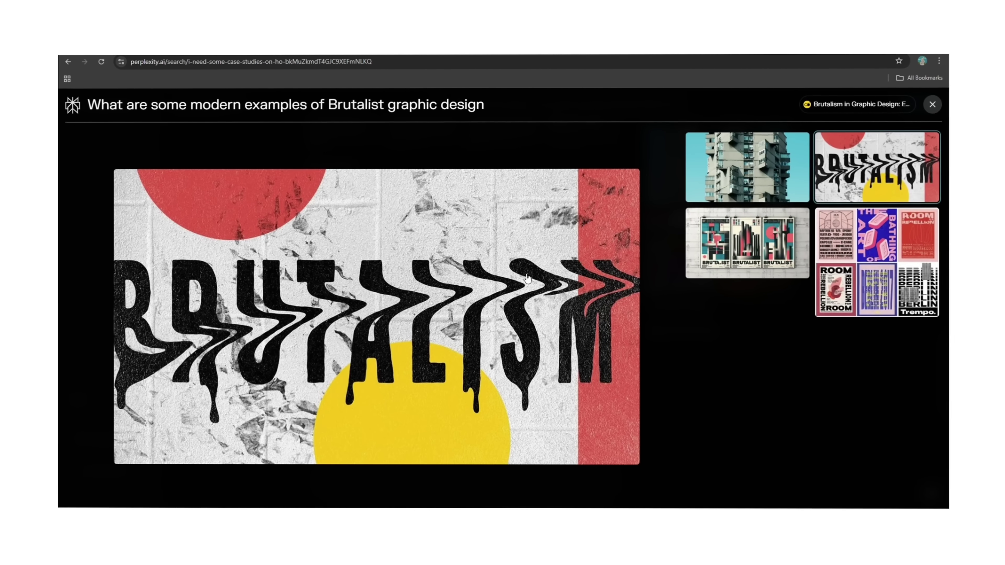
left_click(770, 247)
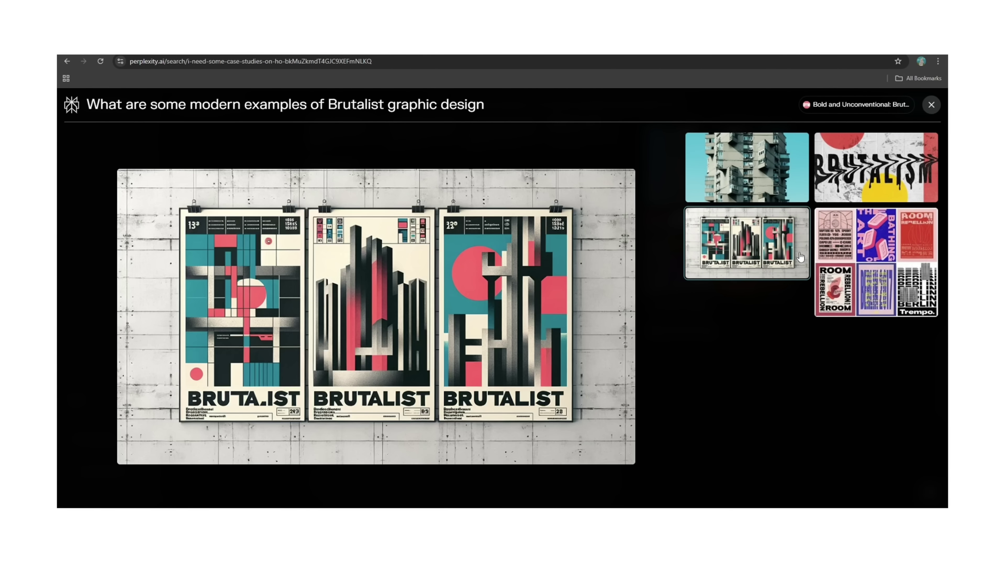
left_click(931, 105)
scroll(673, 332, "down", 10)
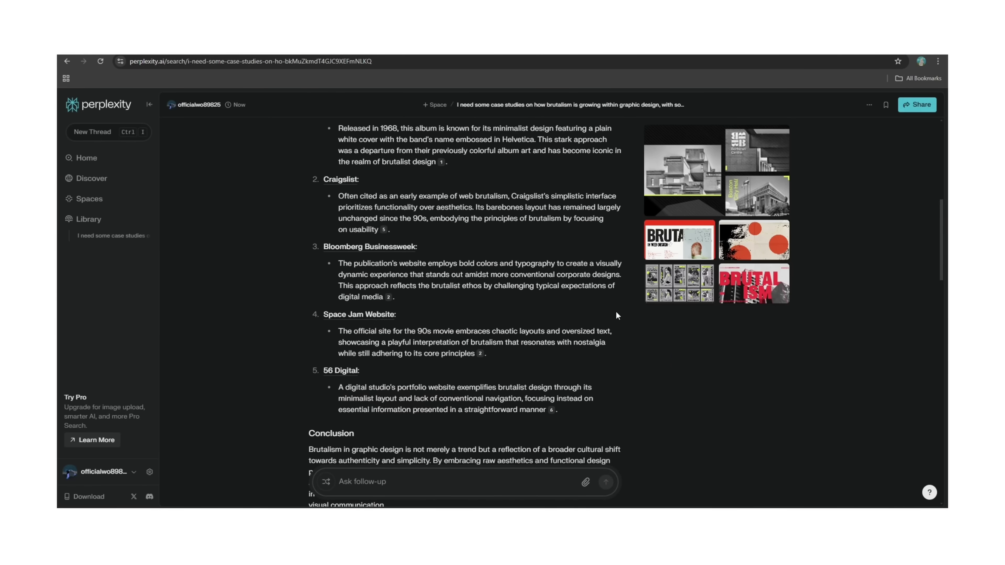
scroll(352, 381, "up", 8)
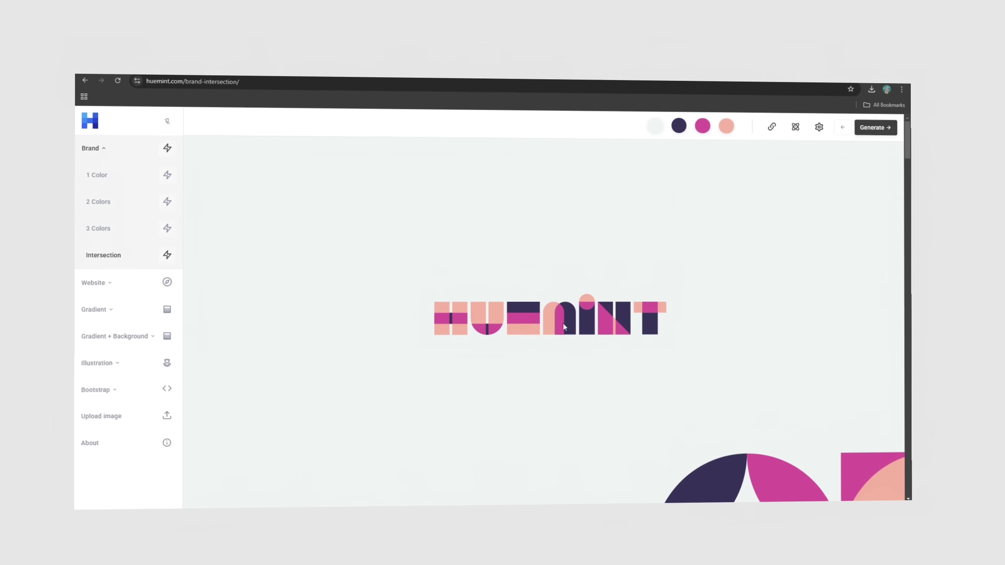
Scroll down through Huemint's Brand Intersection mockups
scroll(564, 325, "down", 10)
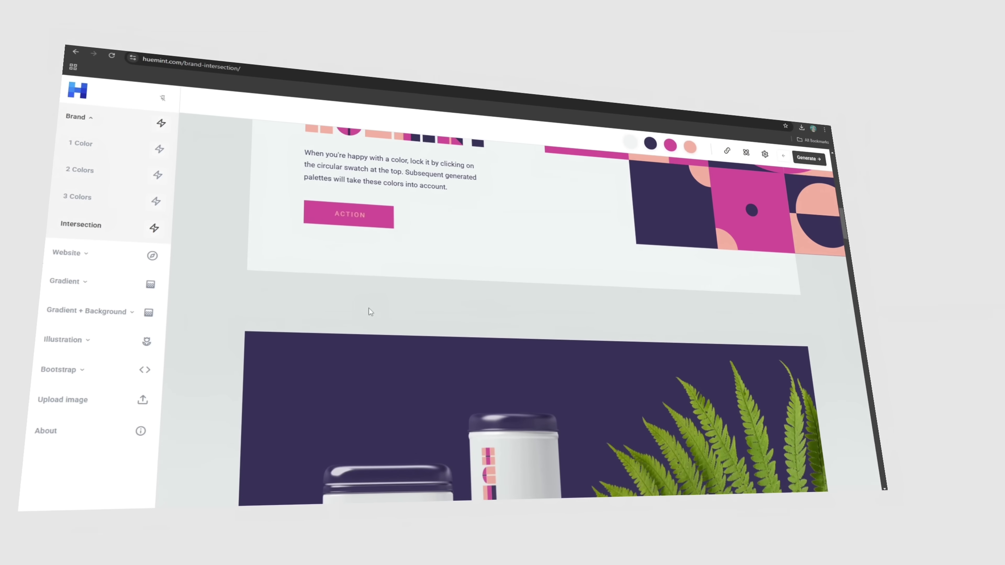
scroll(370, 311, "down", 10)
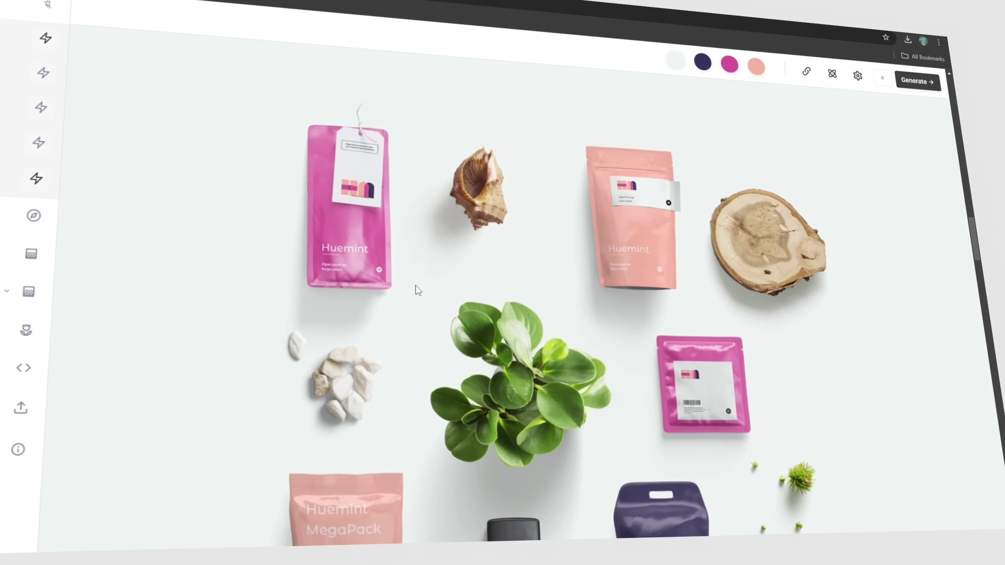
scroll(642, 290, "down", 5)
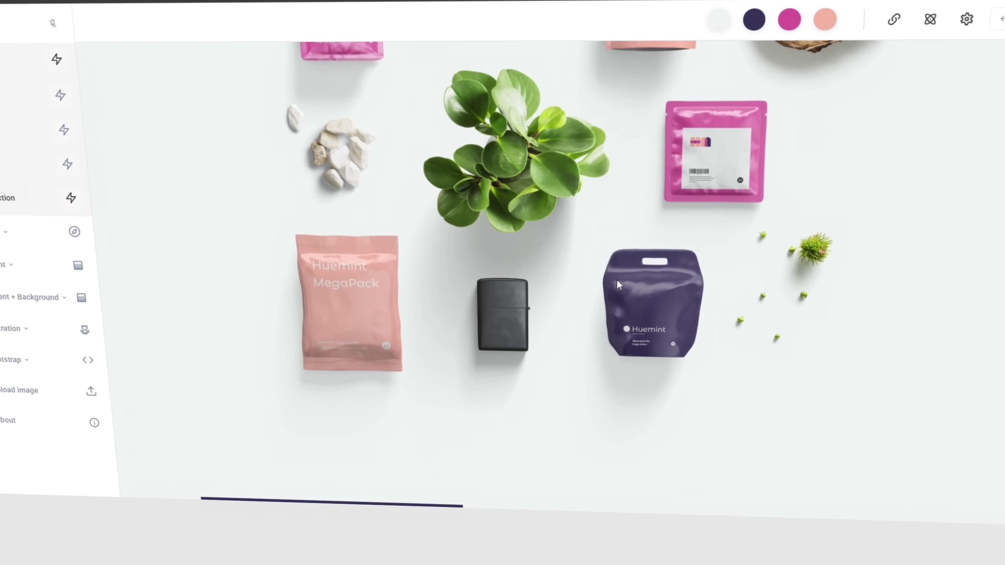
scroll(347, 308, "down", 10)
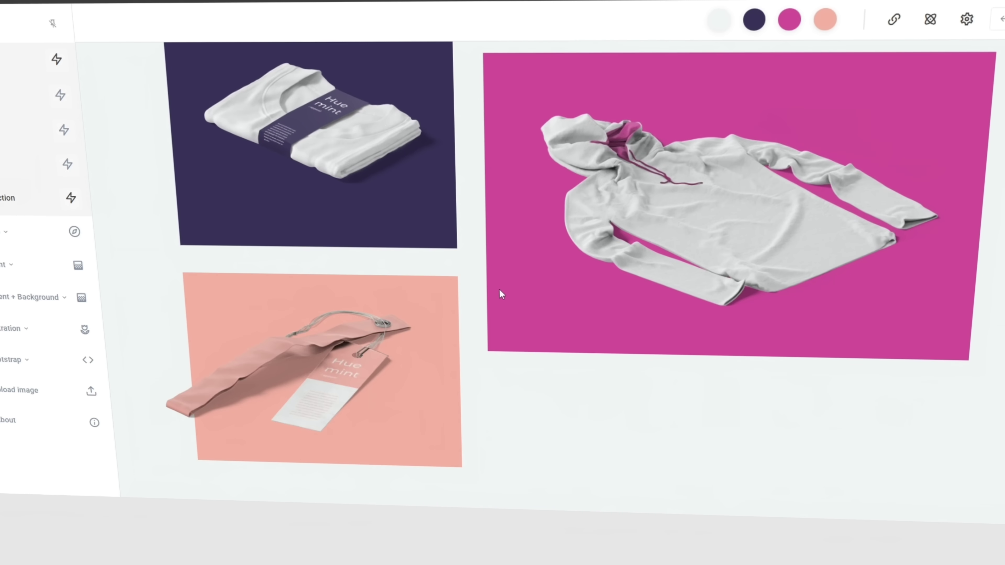
scroll(463, 285, "down", 10)
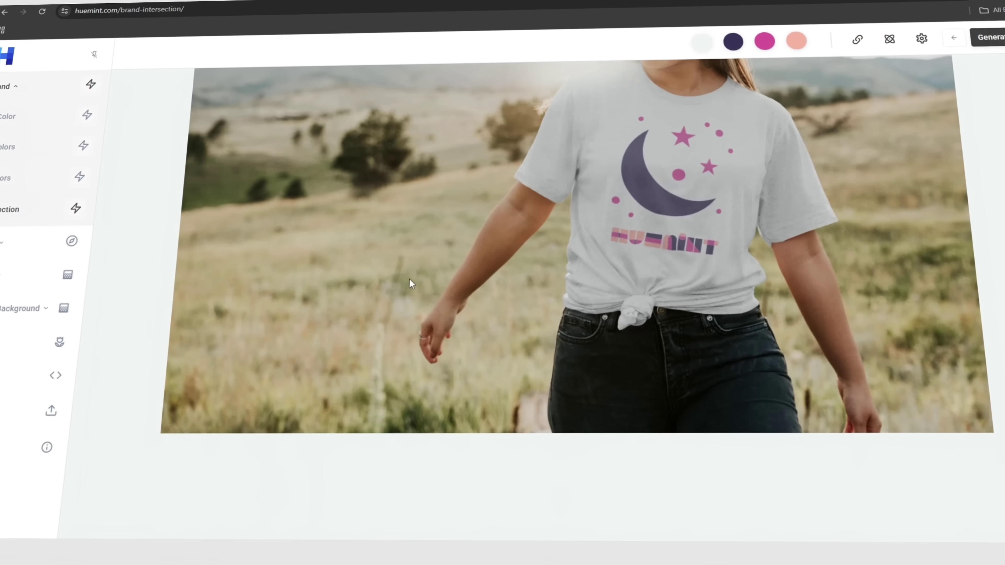
scroll(409, 284, "down", 10)
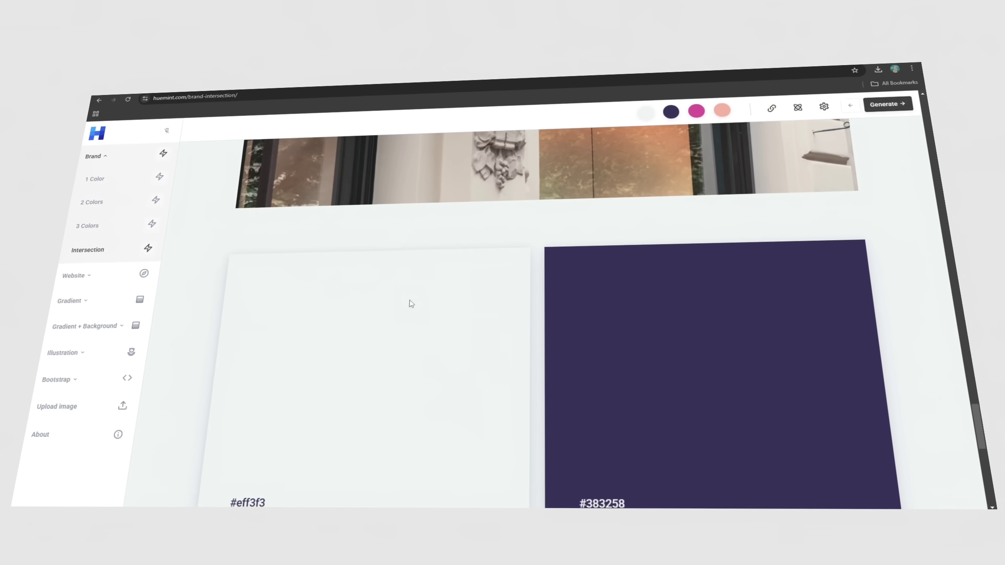
scroll(410, 304, "down", 3)
On the two-colour Brand page, replace the navy and teal swatches with custom lighter blues
left_click(91, 202)
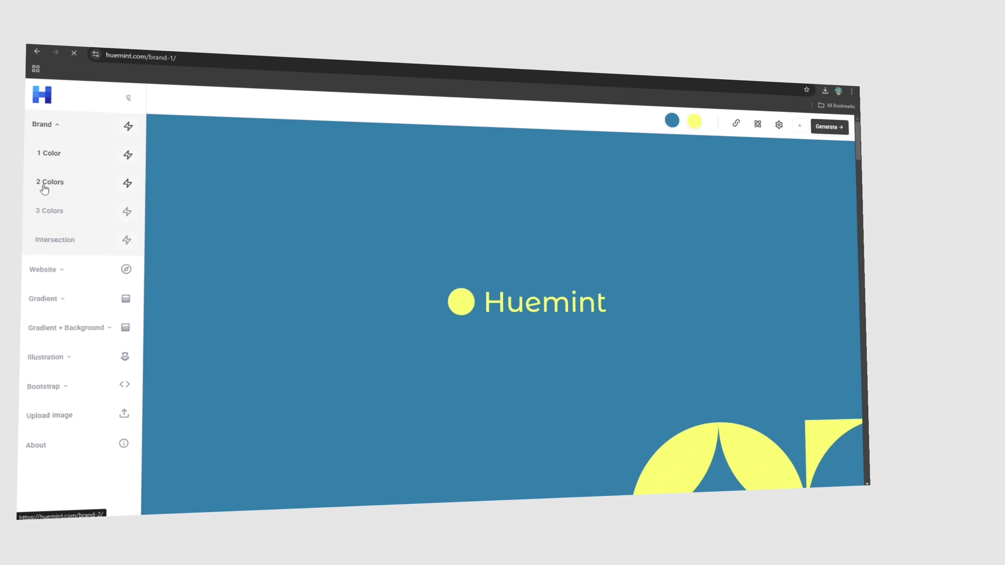
left_click(665, 126)
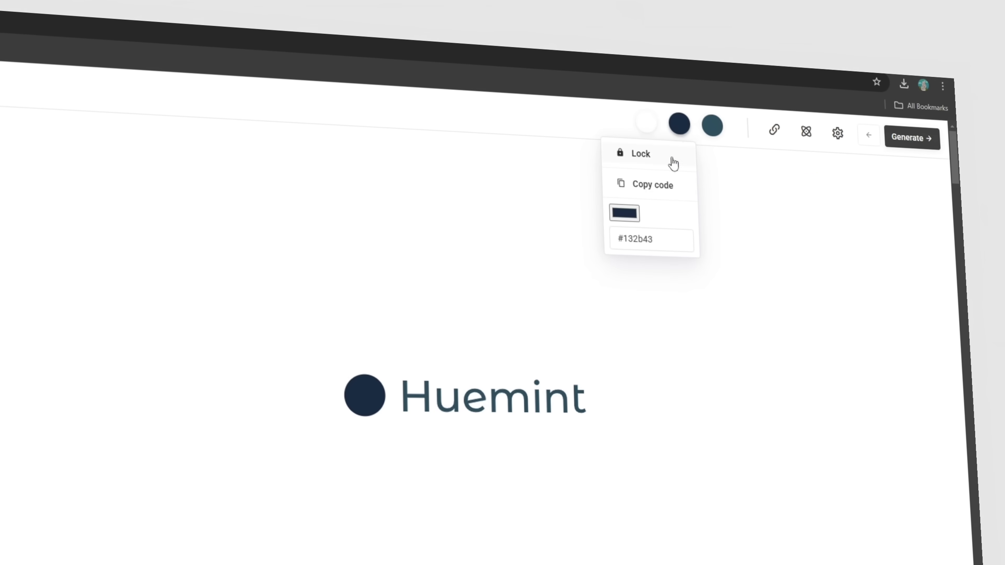
left_click(625, 214)
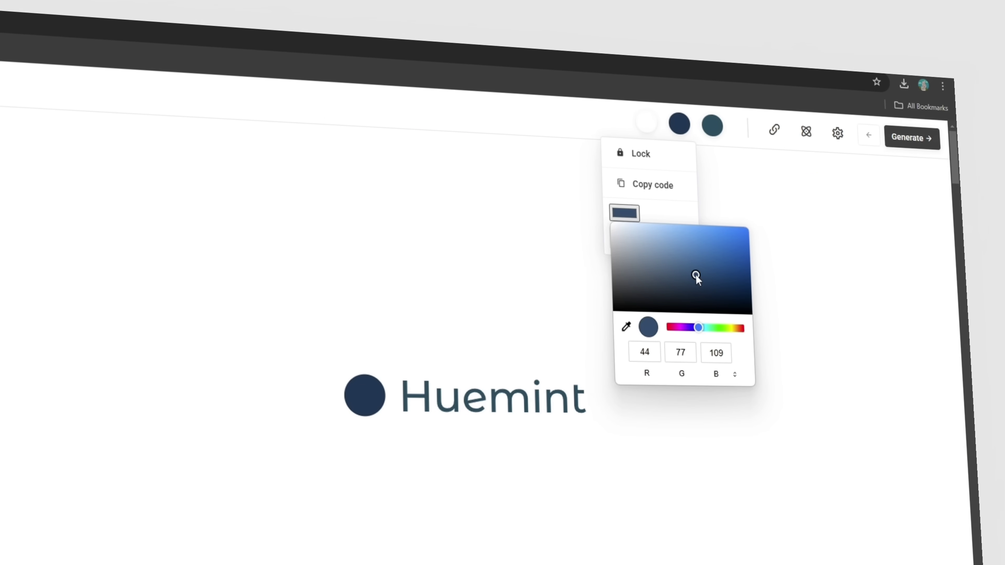
left_click(840, 314)
left_click(712, 125)
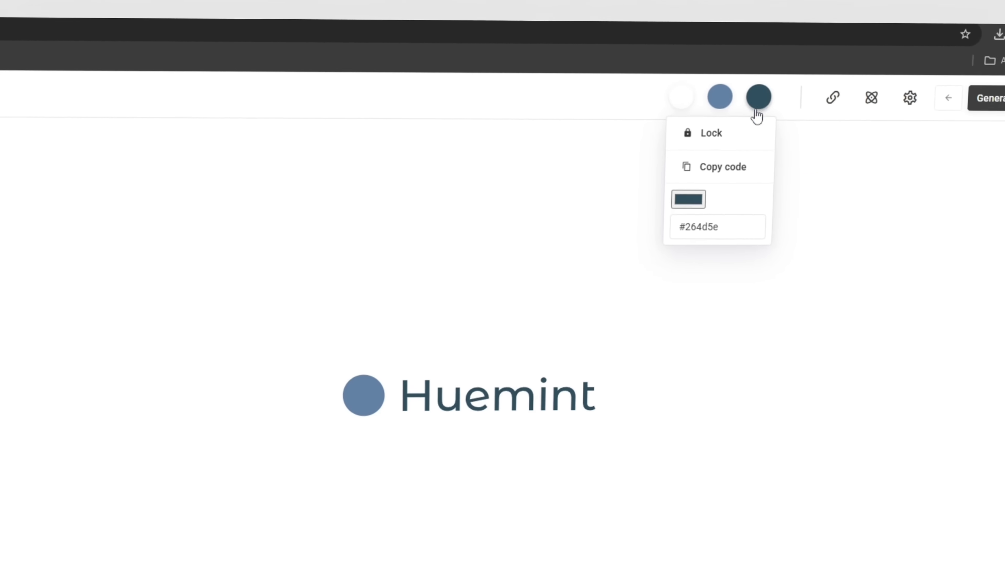
left_click(698, 199)
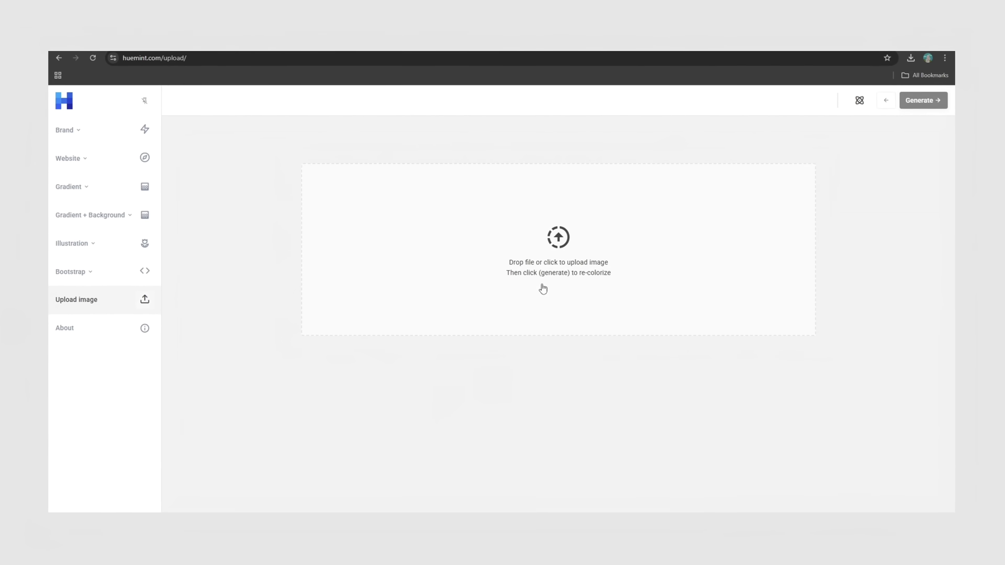
Upload the 'download' poster JPG and view its extracted colour palette
left_click(540, 287)
left_click(338, 268)
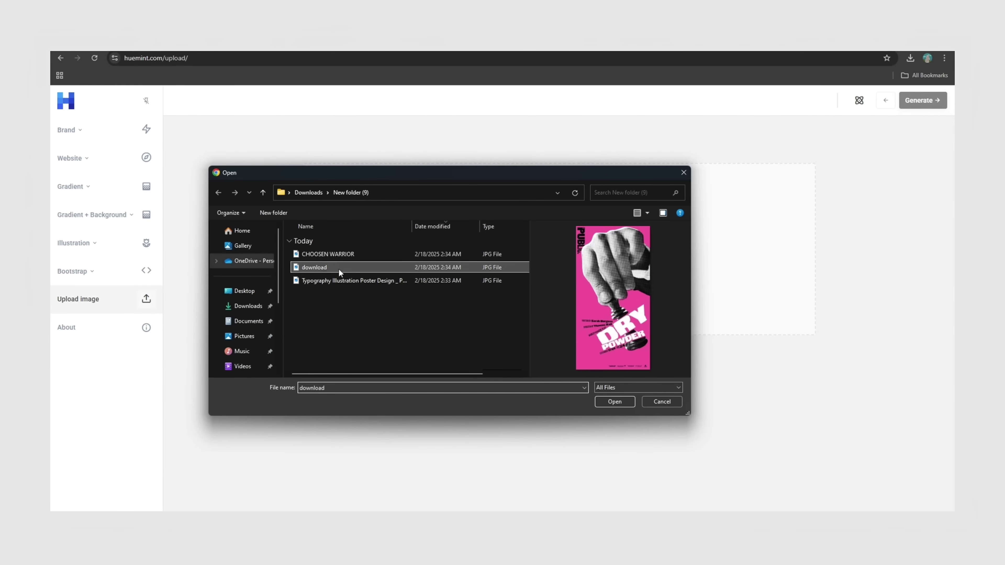
left_click(613, 404)
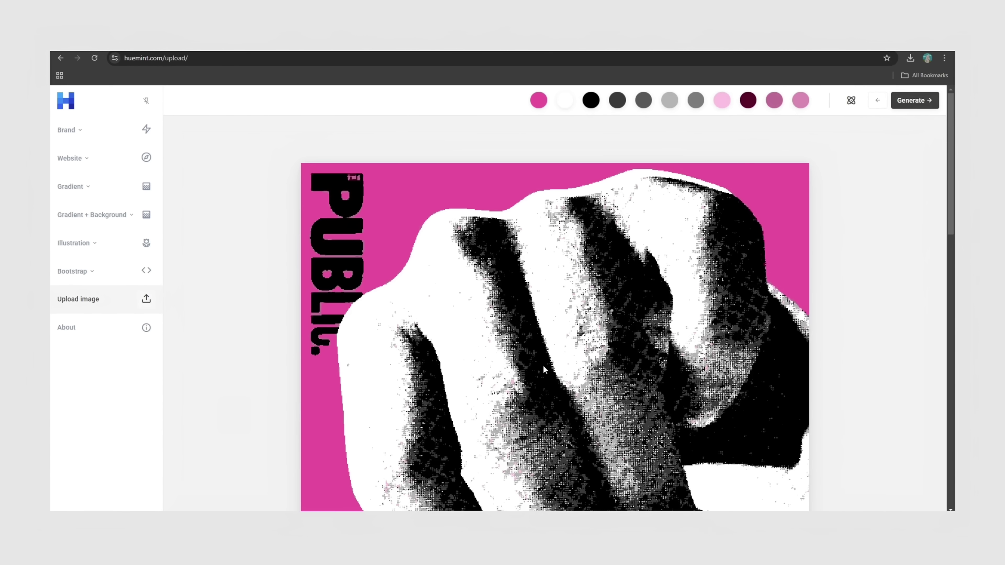
scroll(615, 114, "down", 10)
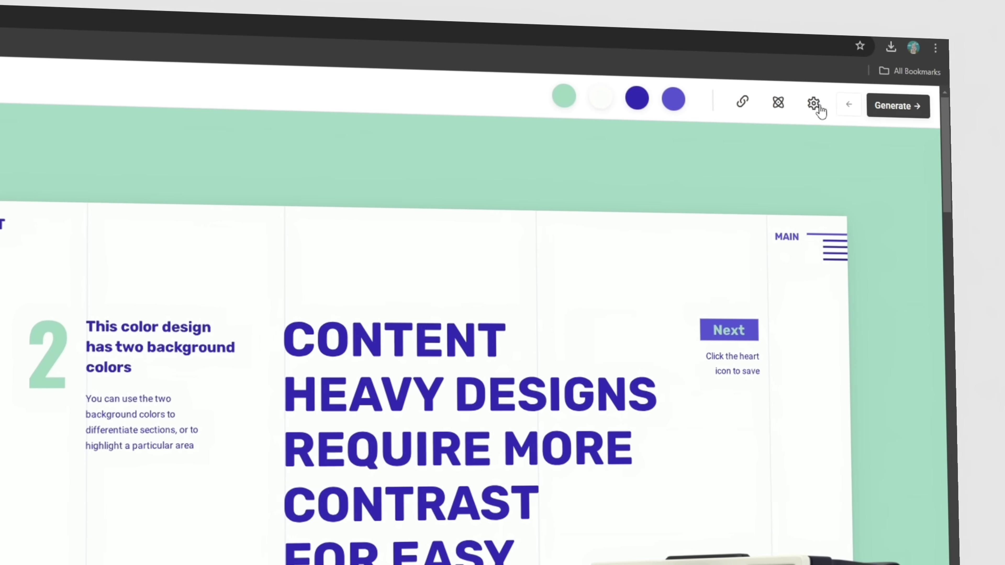
Change the advanced contrast targets from 90 to 10 and 75 to 15, then generate a new palette
left_click(816, 103)
left_click(748, 171)
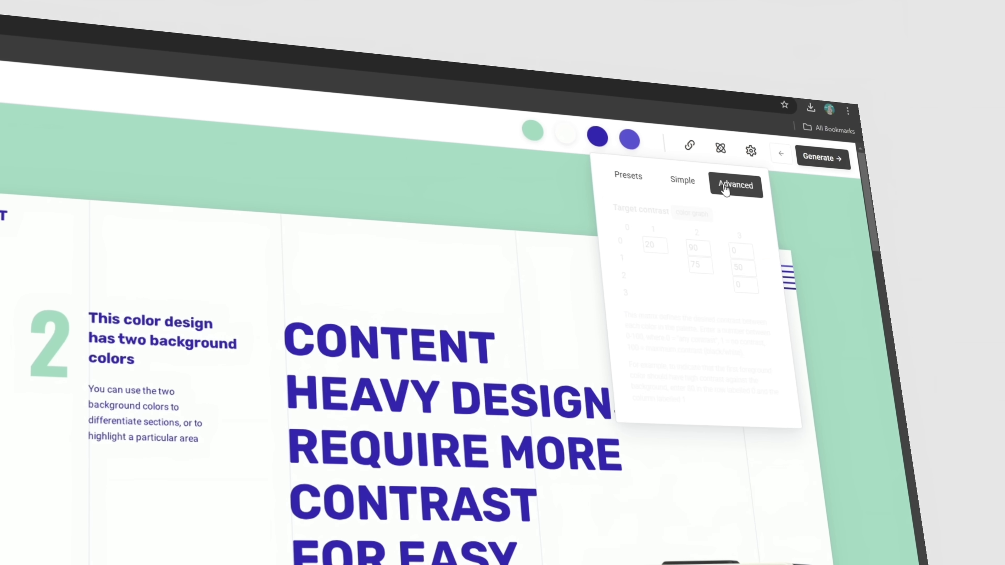
double_click(700, 250)
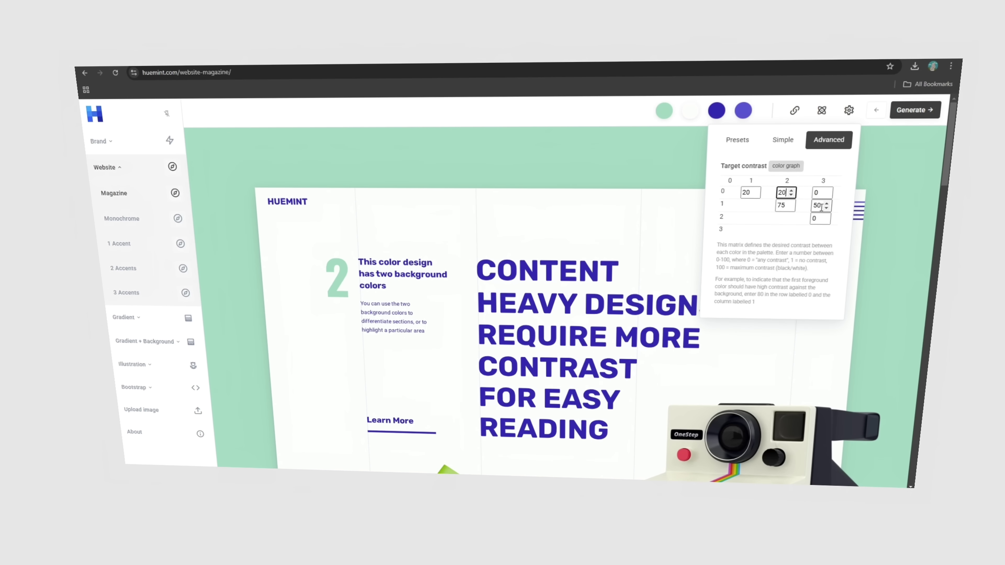
type("10")
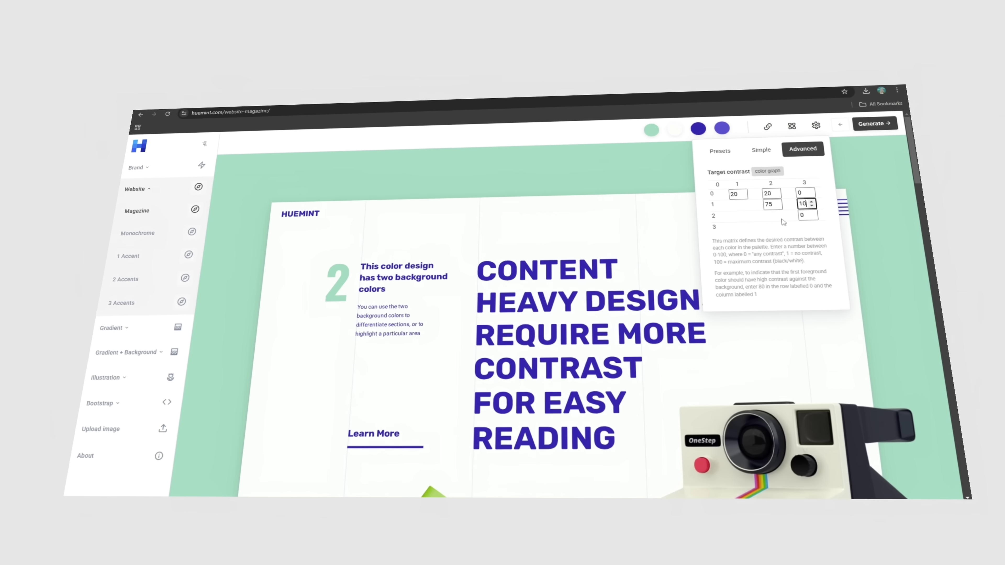
left_click_drag(781, 206, 778, 205)
type("1")
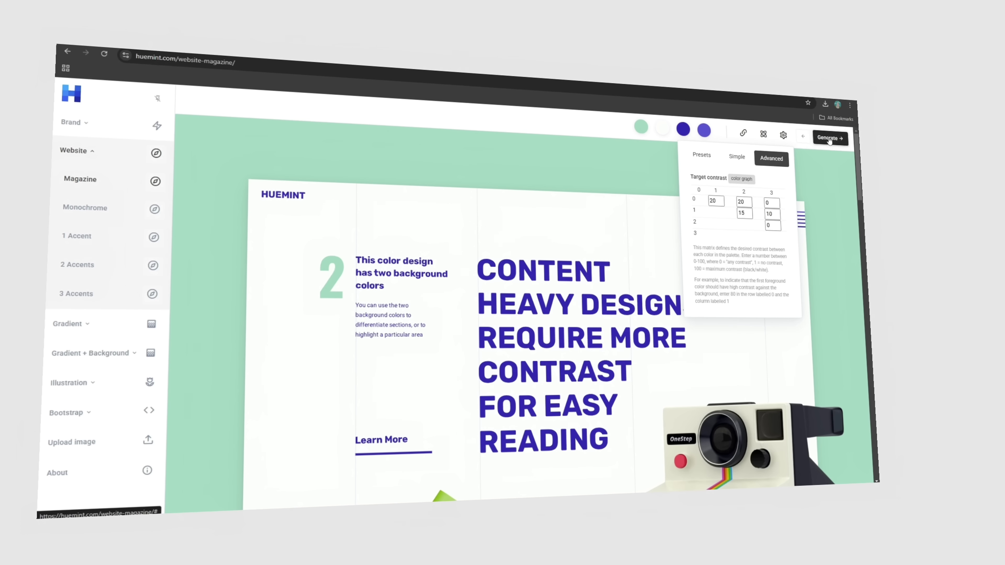
left_click(828, 138)
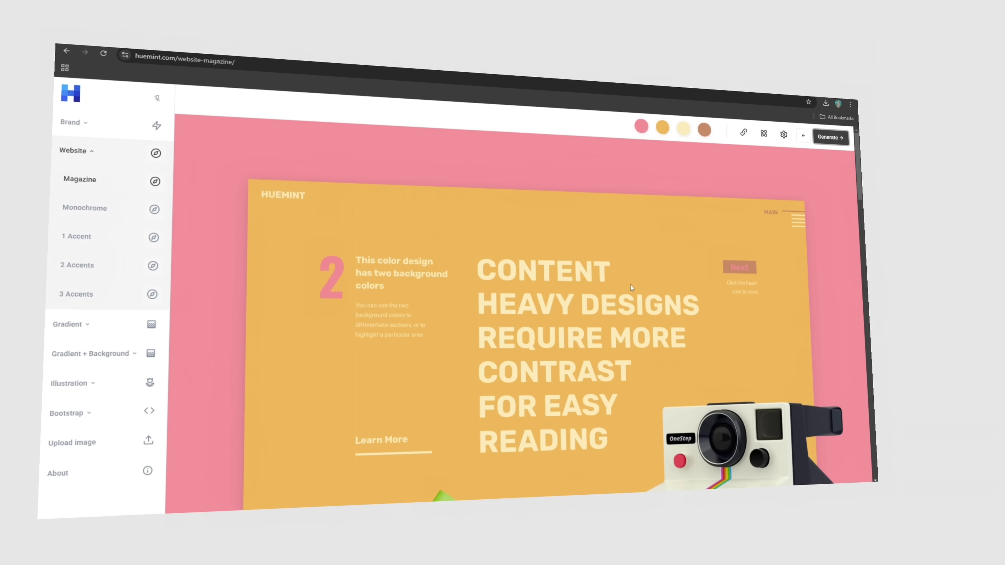
scroll(634, 284, "down", 10)
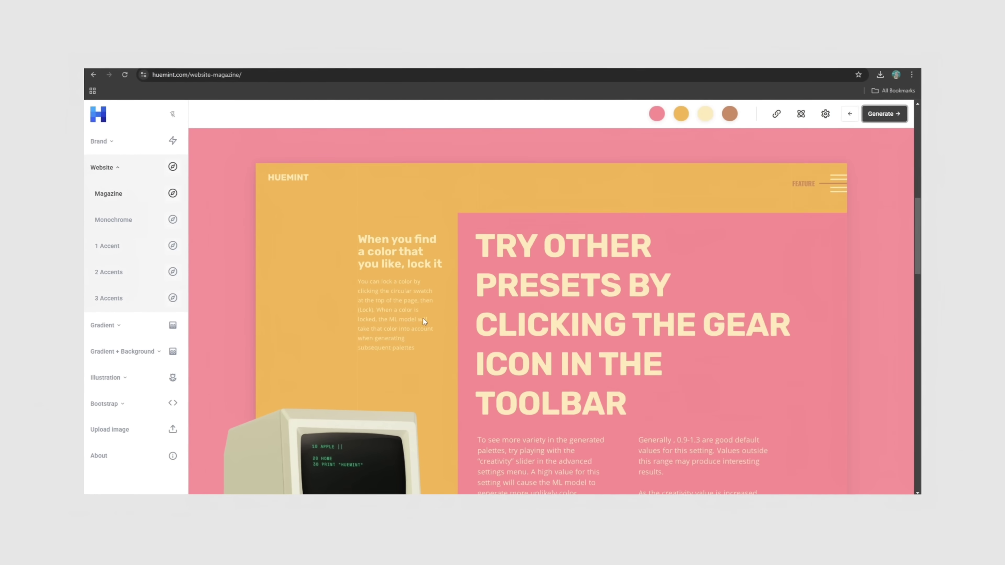
scroll(423, 319, "down", 15)
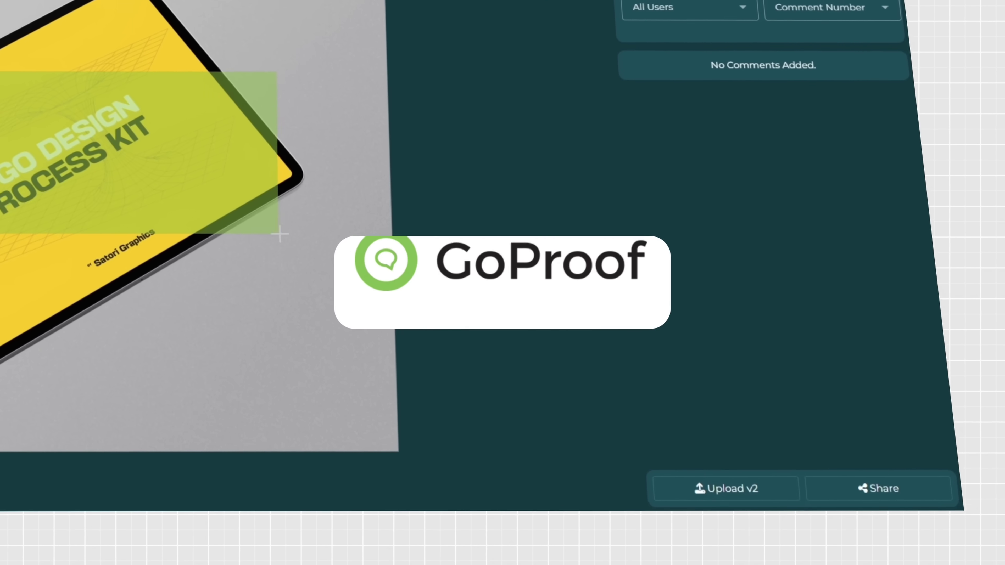
Mark the tablet and post the comment 'the ipad looks like its floating on thin air.'
left_click_drag(279, 234, 281, 231)
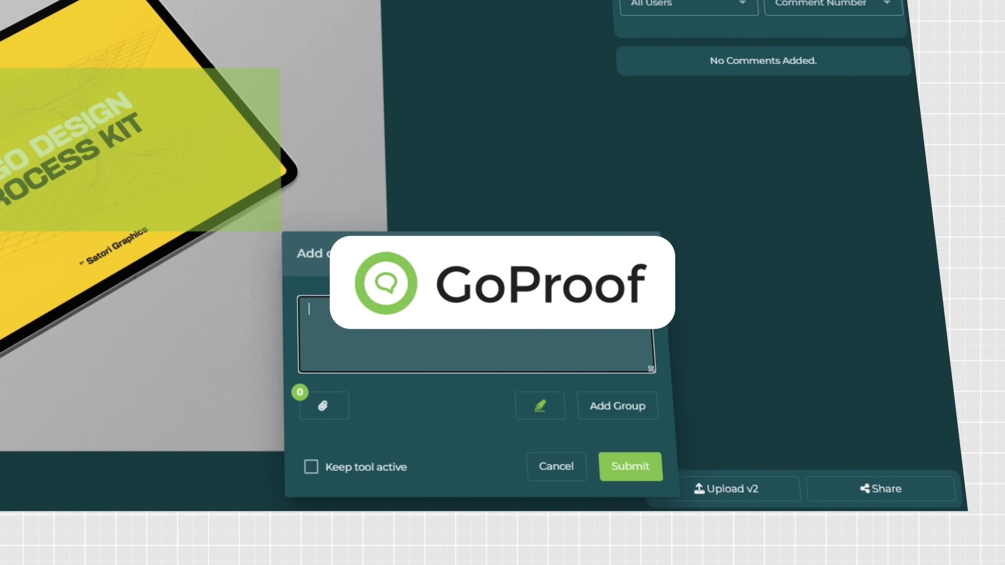
type("the i")
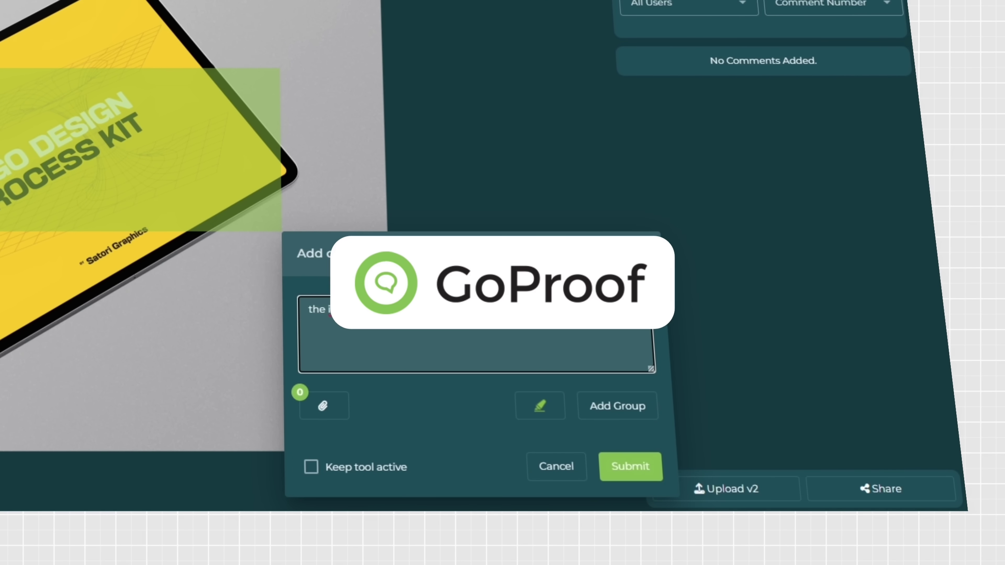
type("pad looks like its floating ")
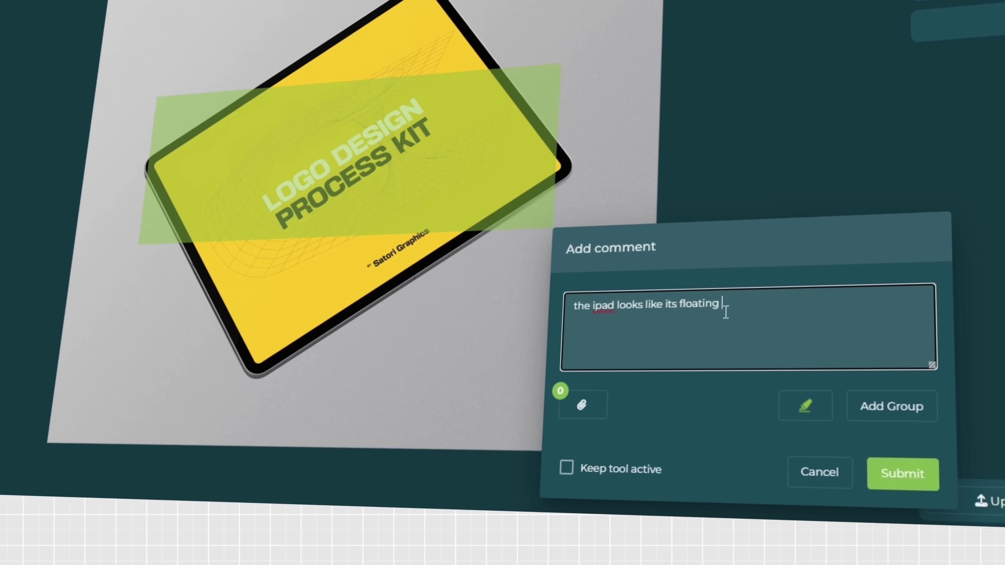
type("on thin air")
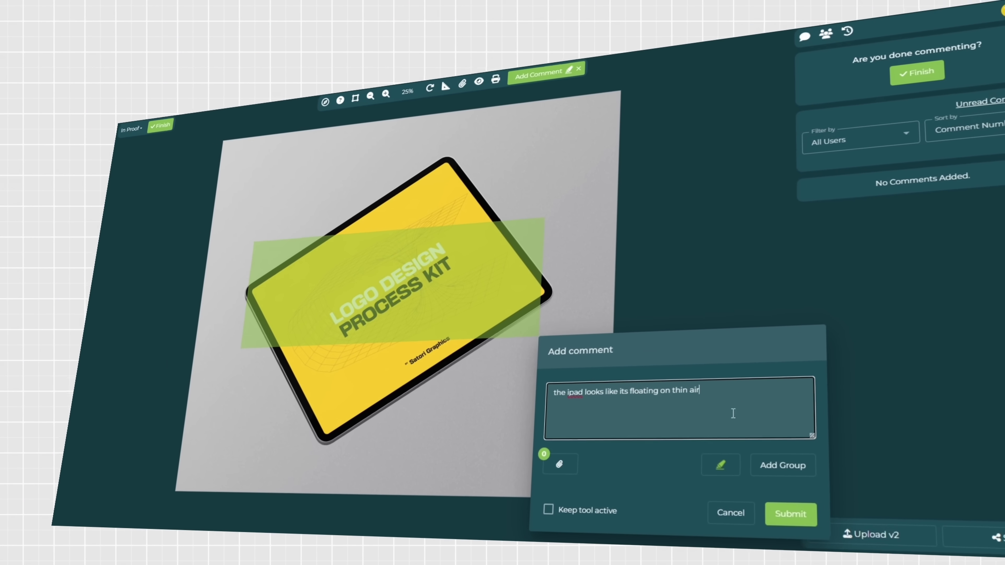
type(".")
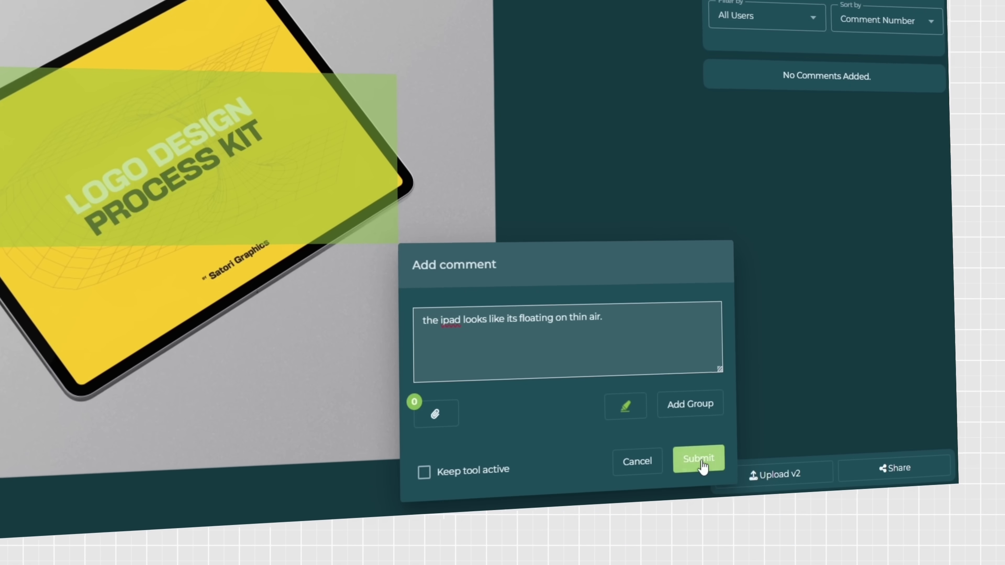
left_click(701, 467)
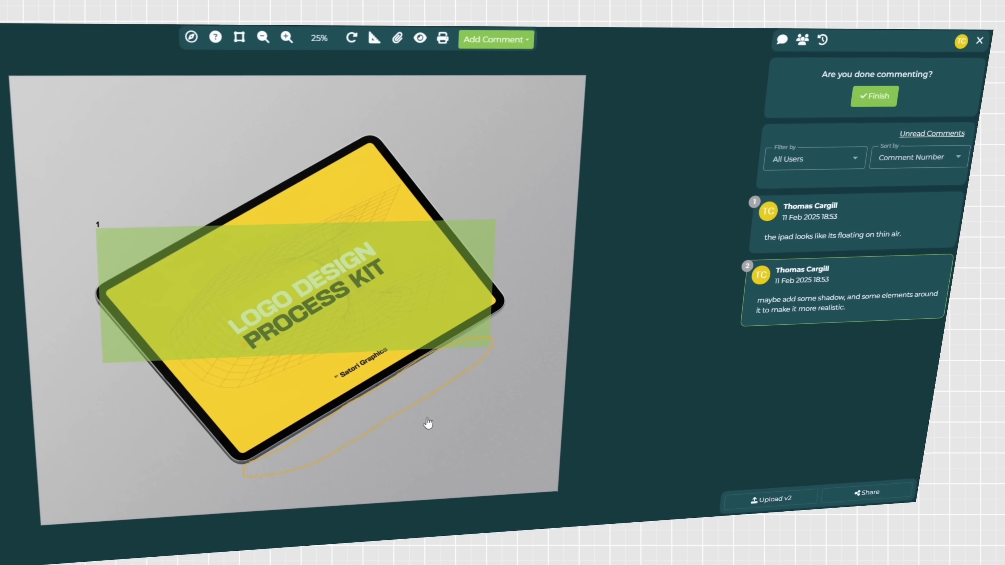
Switch between the two tablet comments to review their marked areas
left_click(377, 413)
left_click(420, 326)
left_click(374, 410)
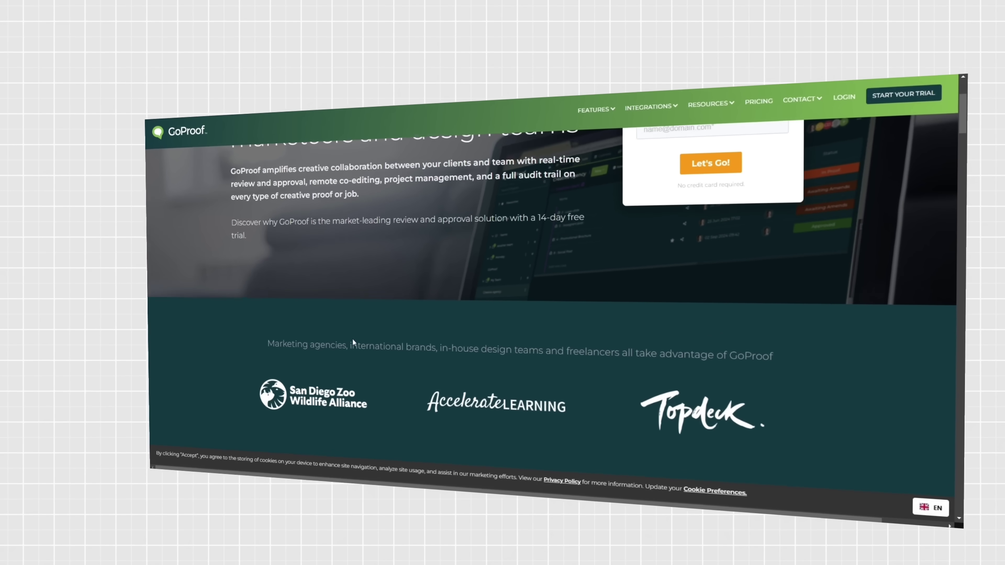
Scroll past the client logos to the 'Collaborate like never before' section
scroll(352, 339, "down", 5)
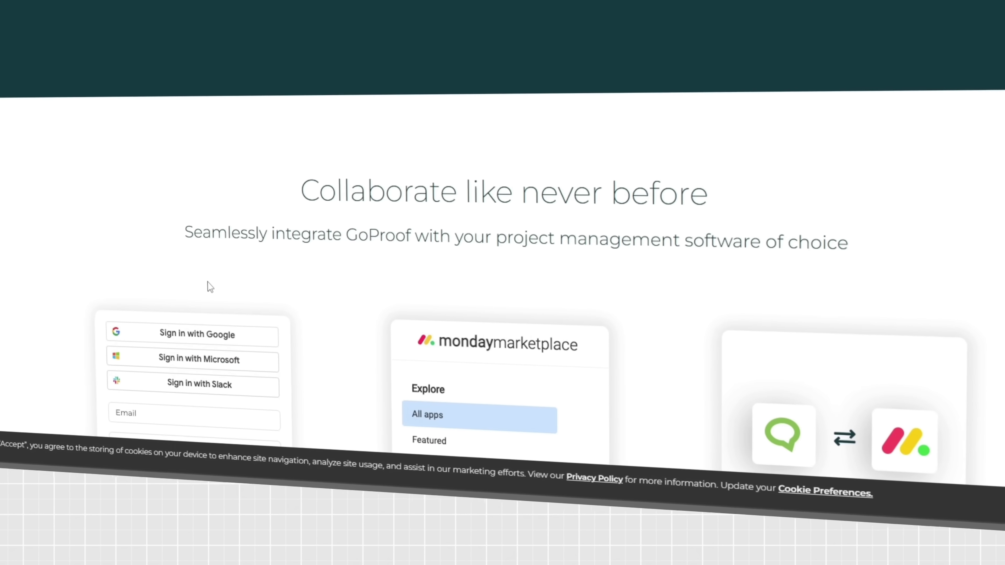
scroll(210, 286, "down", 3)
scroll(485, 219, "down", 3)
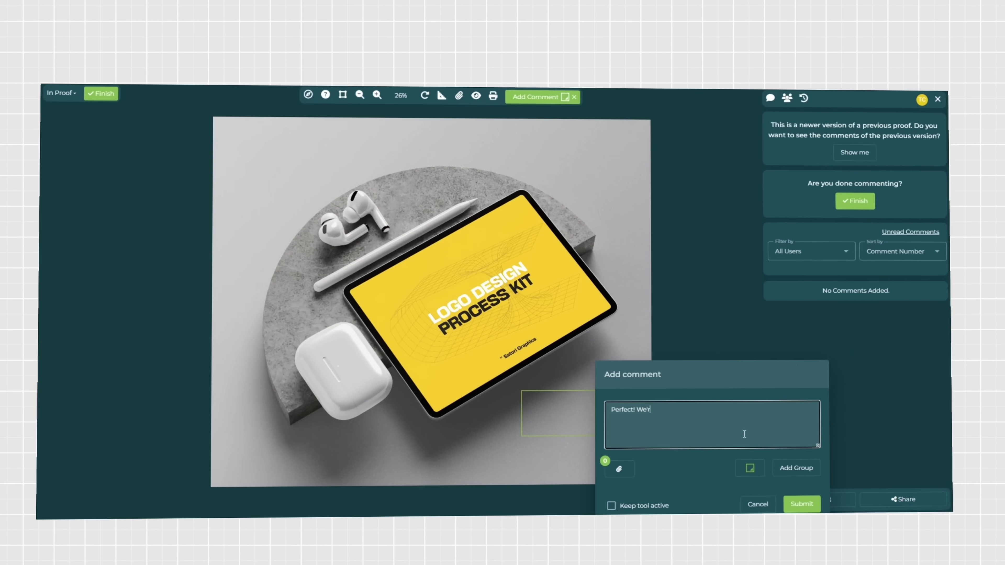
Finish typing the approval comment 'Perfect! We're good to proceed with this version. Thanks'
type("e good to proceed with this version")
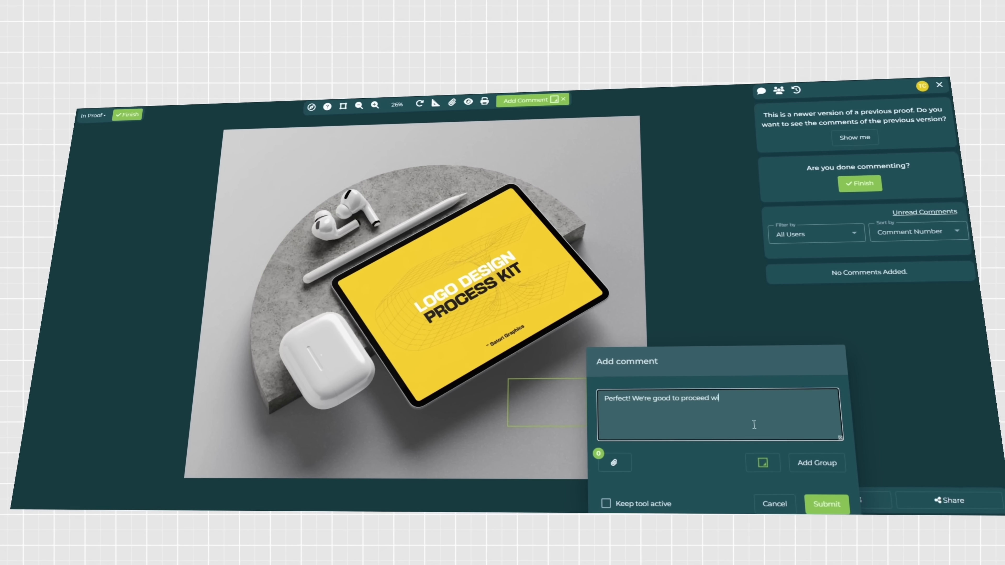
type(". Thanks")
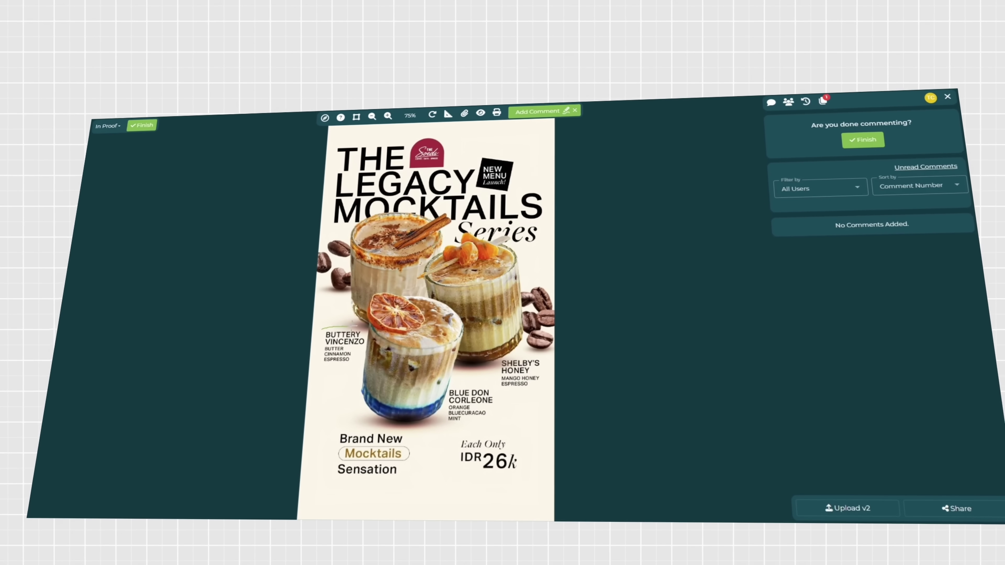
Circle Buttery Vincenzo and post 'Could you slightly reduce the text size?'
mouse_move(321, 329)
left_mouse_down()
mouse_move(329, 368)
mouse_move(322, 327)
left_mouse_up()
type("Co")
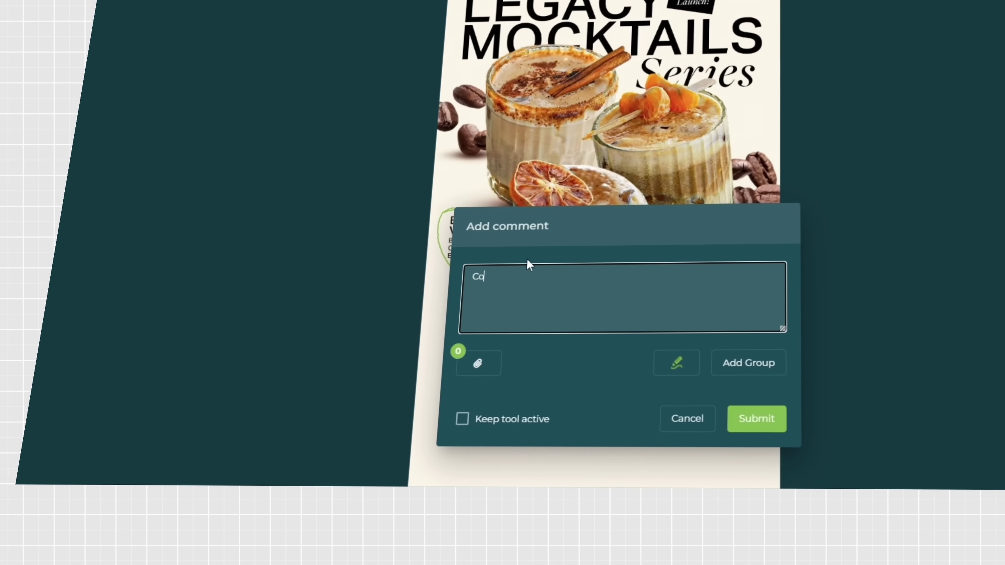
type("uld you slightly reduce")
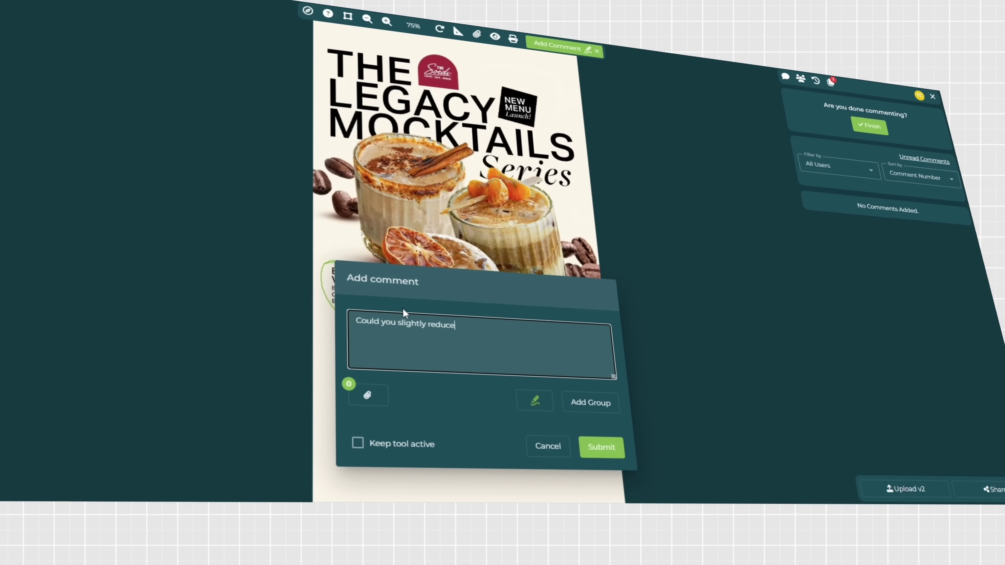
type(" the text size?")
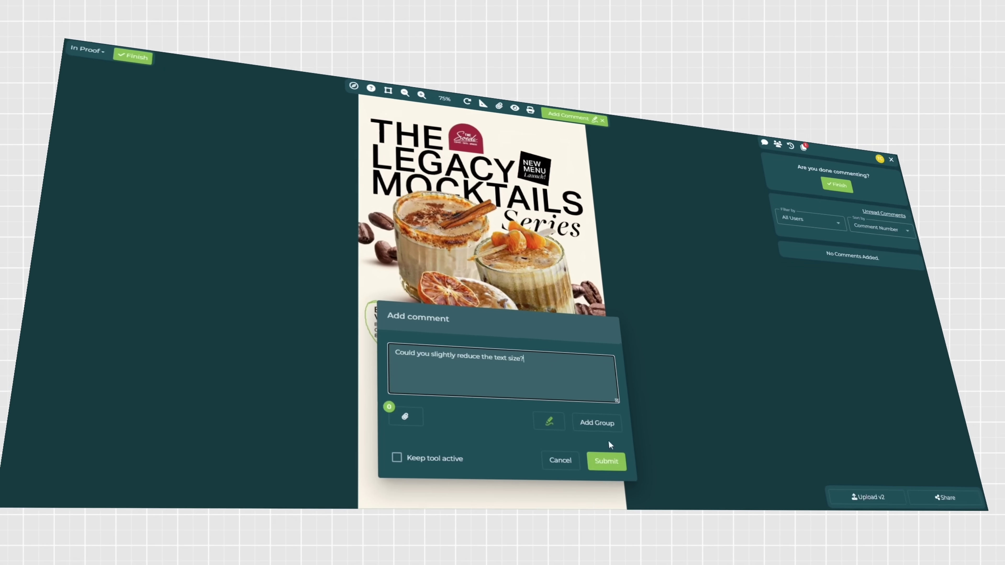
key("Return")
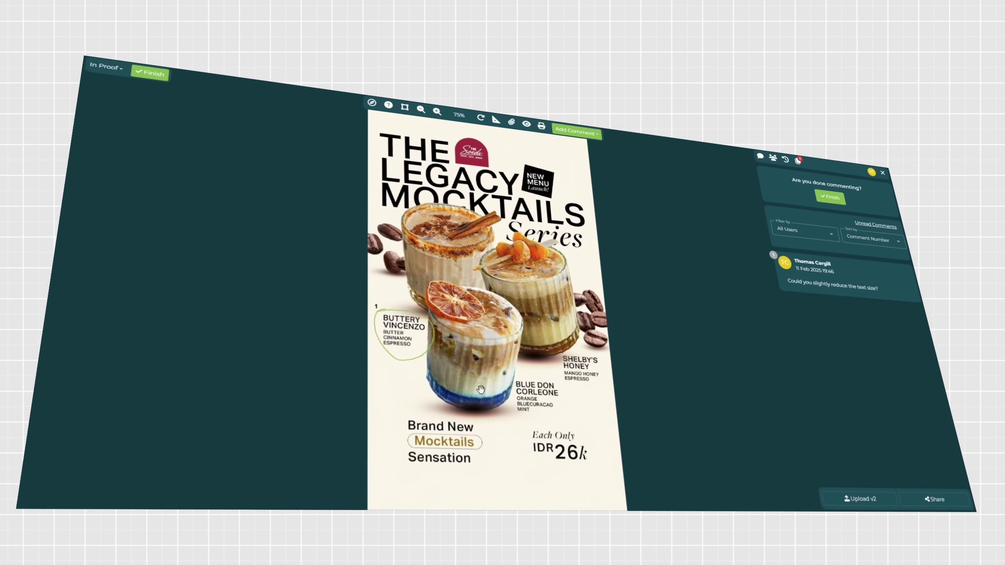
Box the poster title and post 'Also make the title to be more centrally aligned'
left_click(576, 133)
left_click(586, 186)
mouse_move(371, 130)
left_mouse_down()
mouse_move(446, 190)
mouse_move(584, 227)
left_mouse_up()
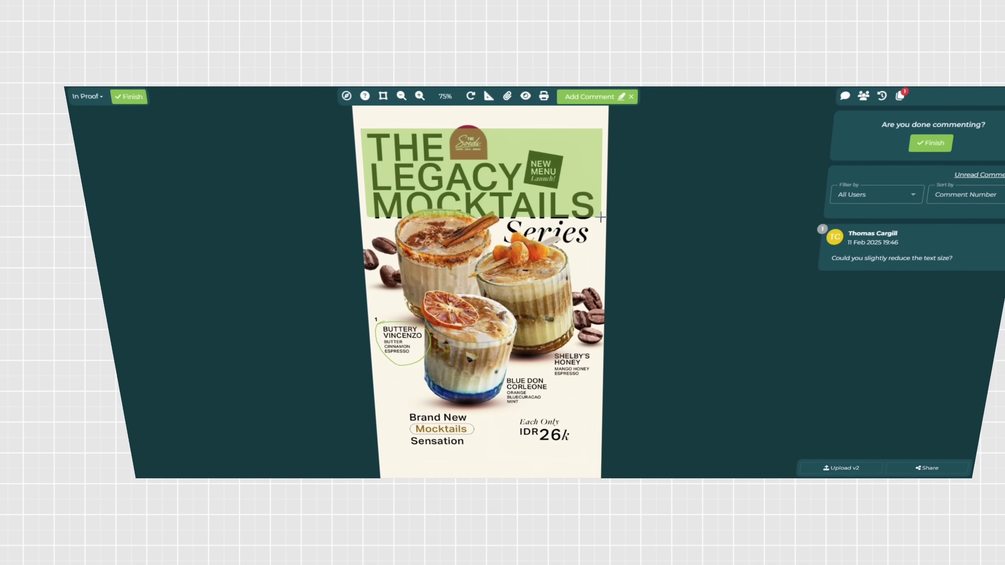
type("Also make the title to be more centrally aligned")
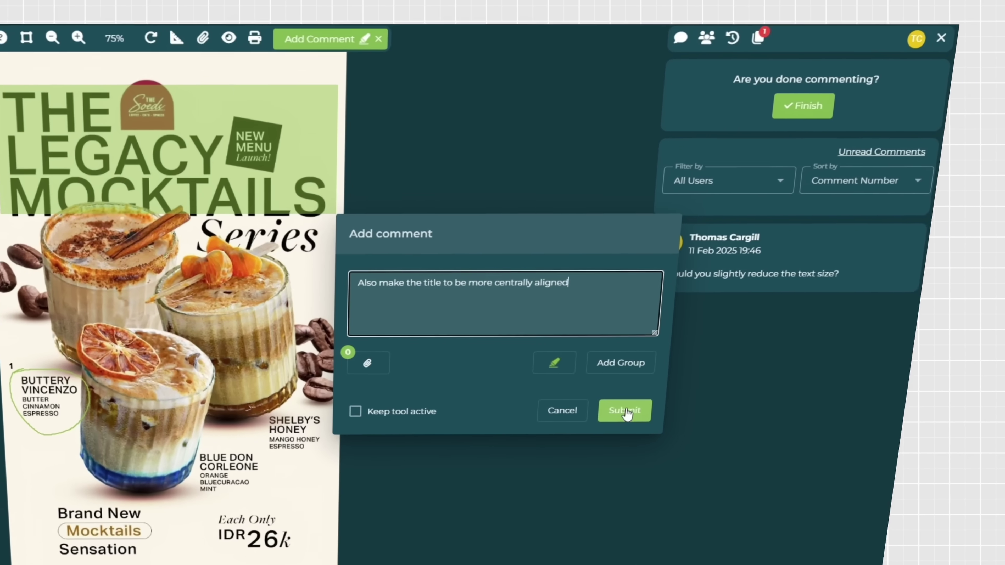
left_click(632, 412)
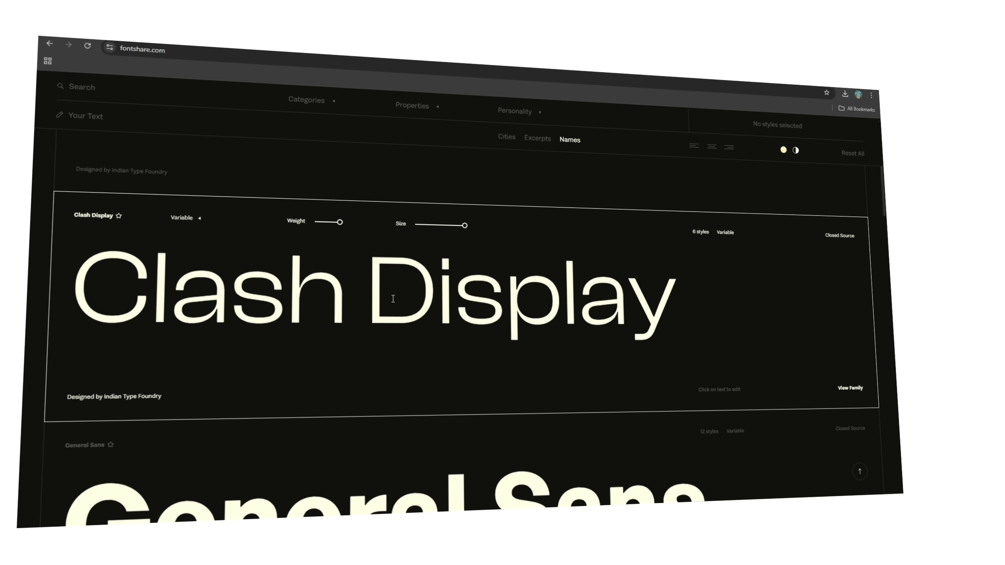
Scroll the Fontshare catalogue down past Clash Display and Panchang to reach Boska
scroll(336, 309, "down", 5)
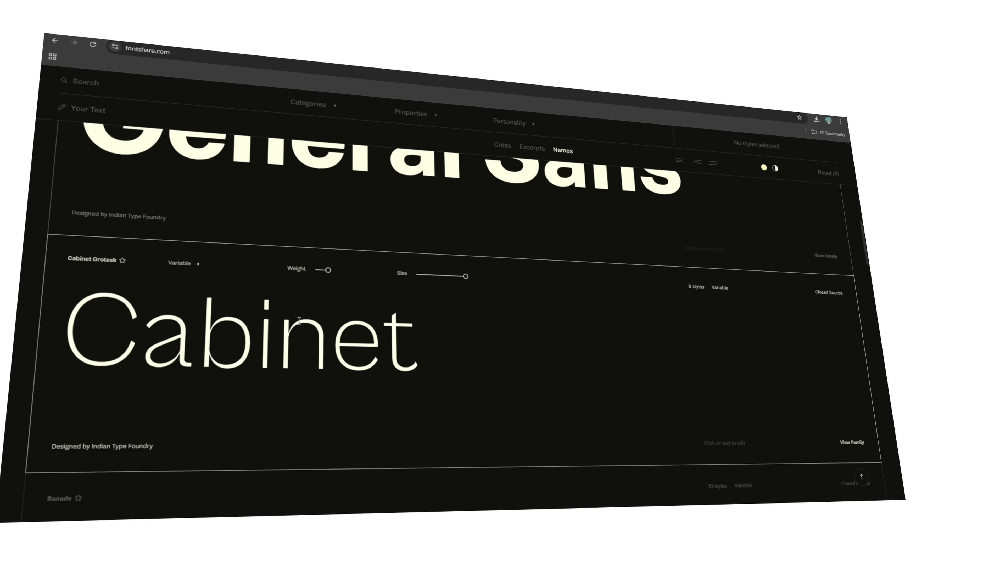
scroll(299, 321, "down", 10)
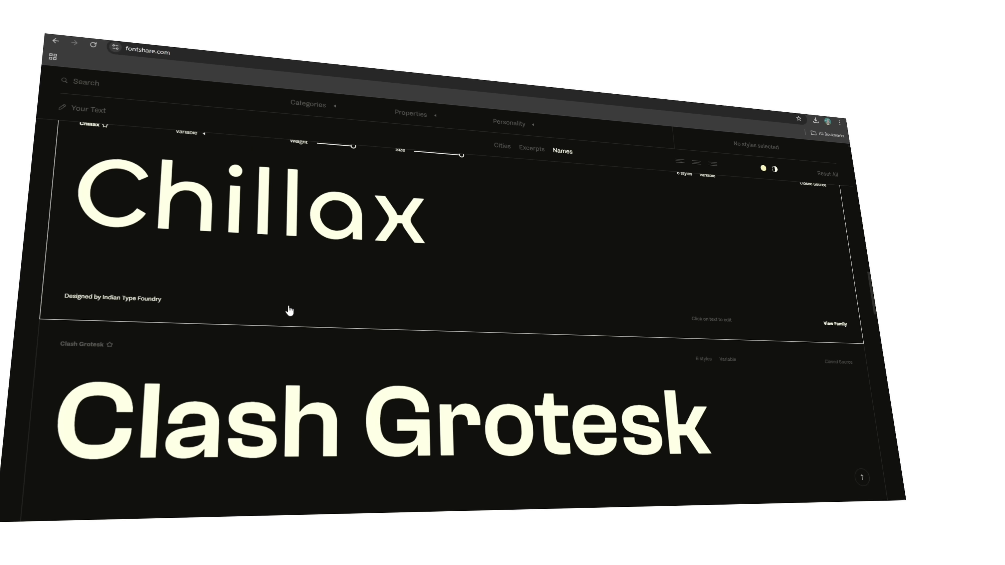
scroll(289, 311, "down", 10)
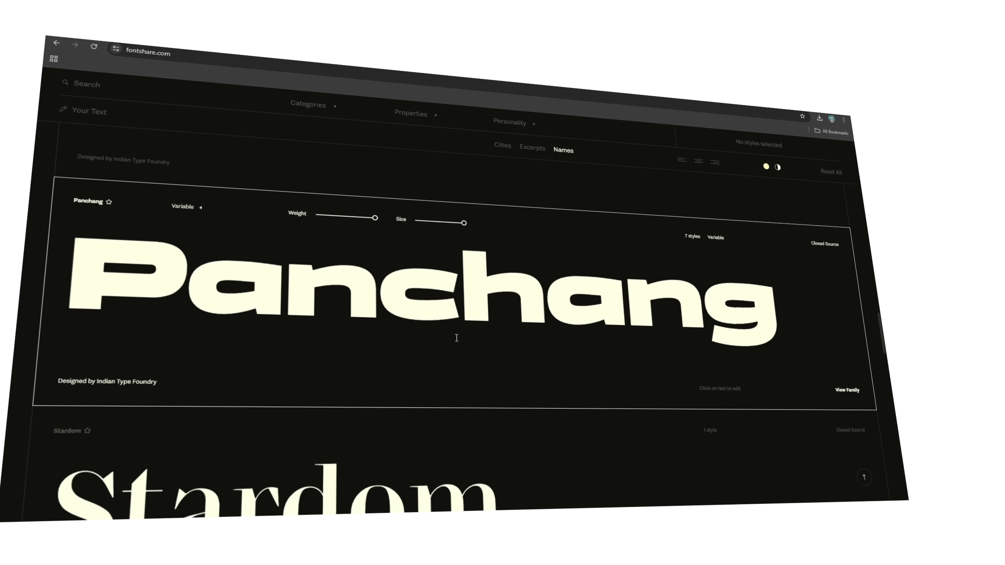
scroll(456, 338, "down", 15)
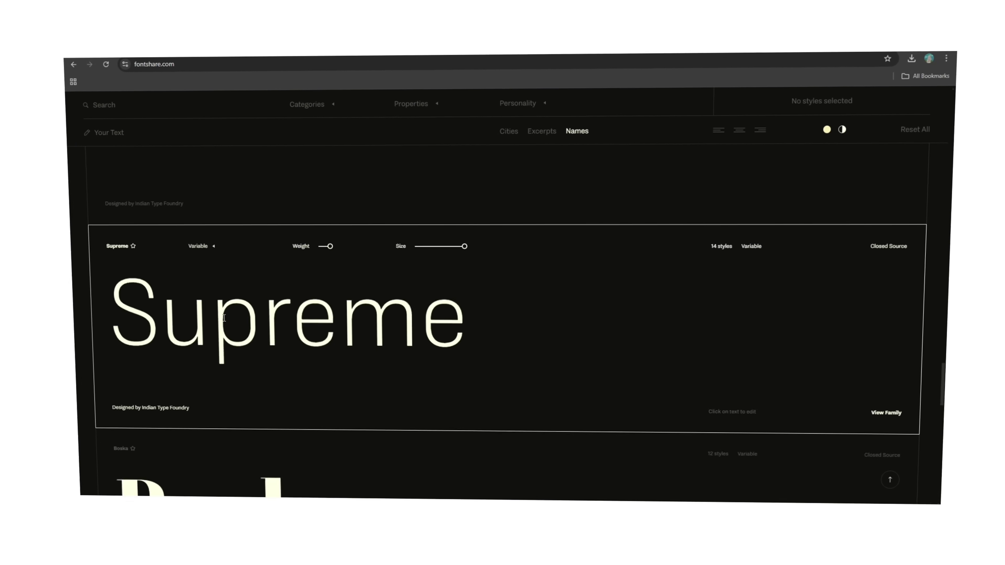
scroll(169, 316, "down", 6)
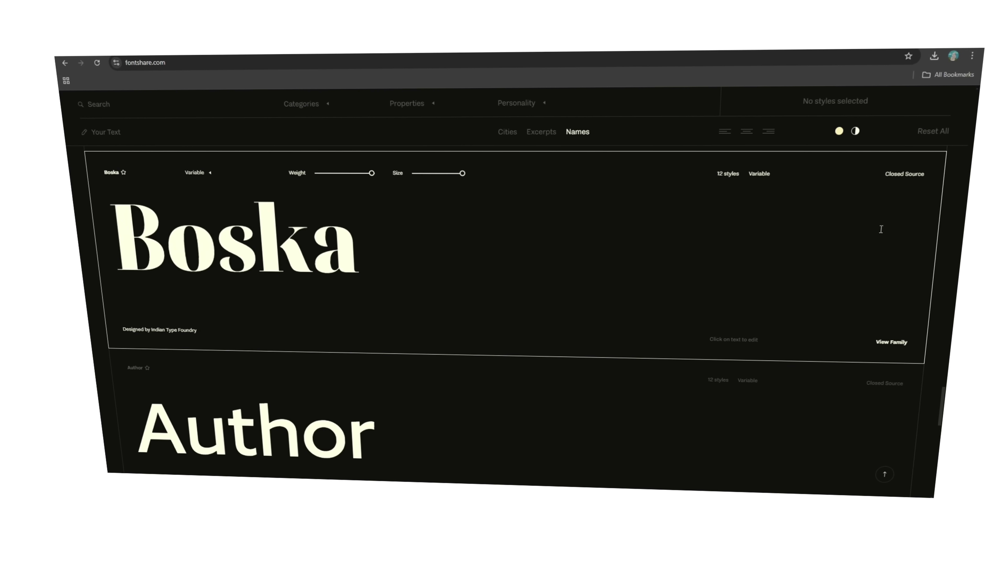
Open the Boska font page and look over its styles
left_click(890, 344)
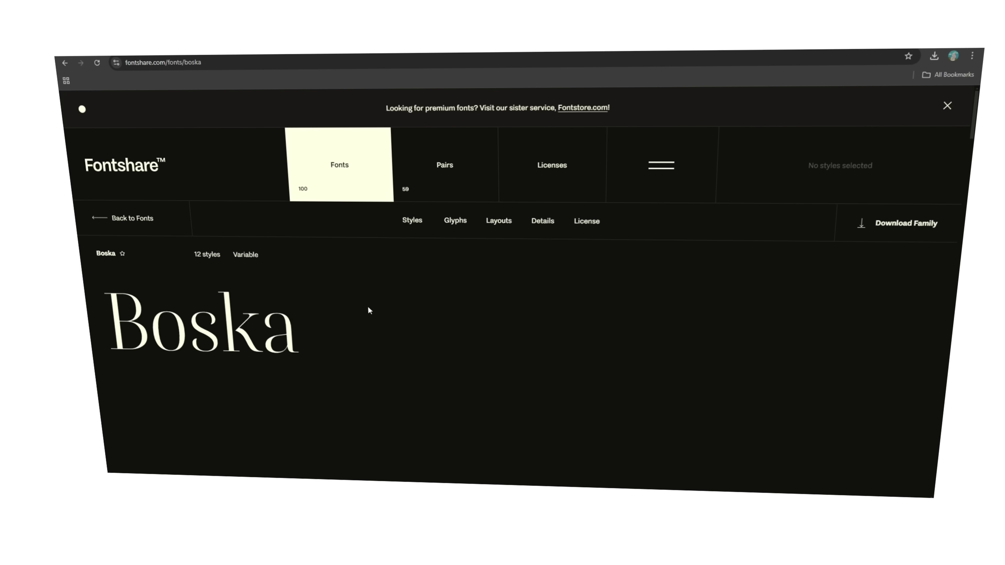
scroll(238, 337, "down", 10)
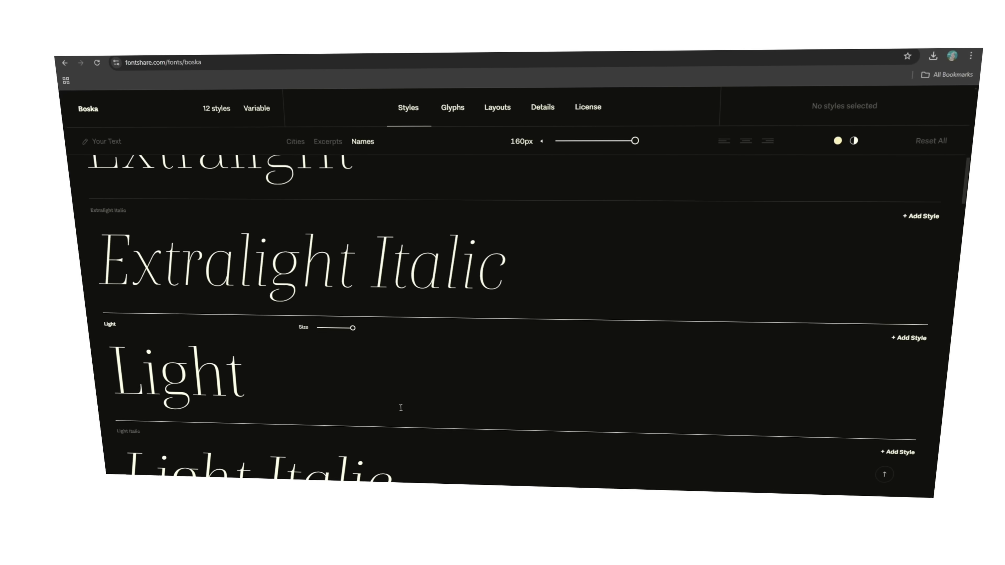
scroll(523, 378, "up", 10)
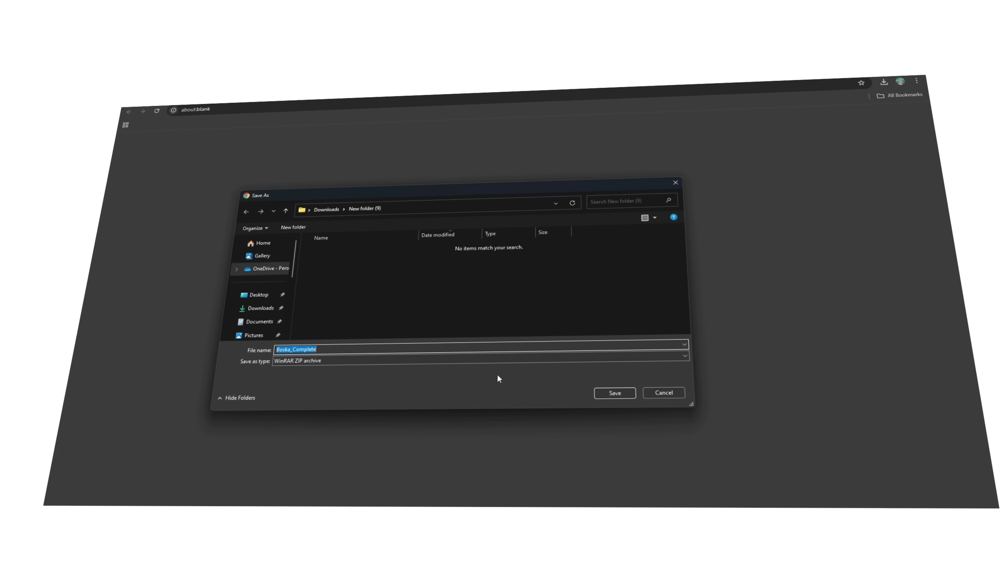
Download the complete Boska family as Boska_Complete.zip and review its 12 styles plus variable
left_click(617, 397)
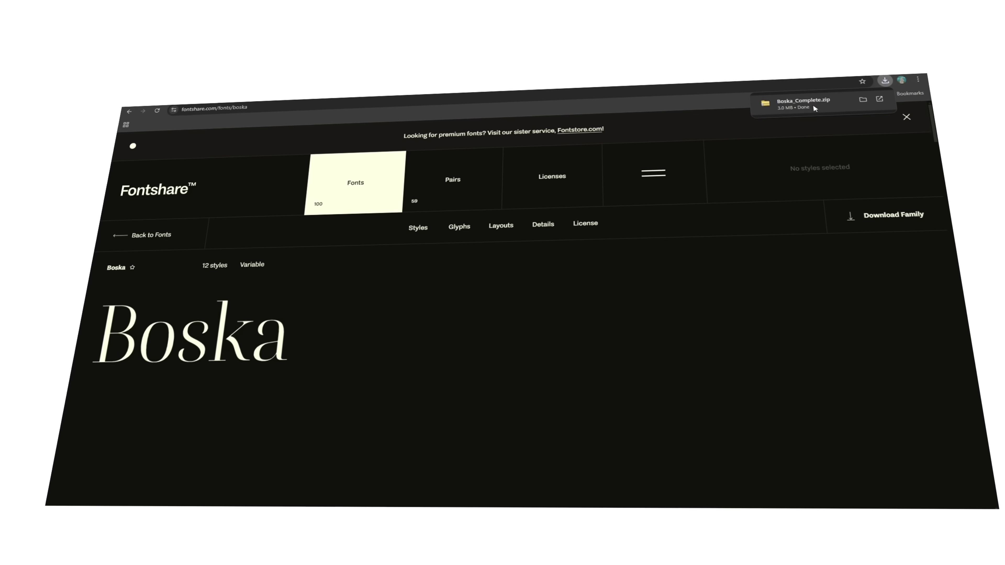
scroll(203, 311, "down", 15)
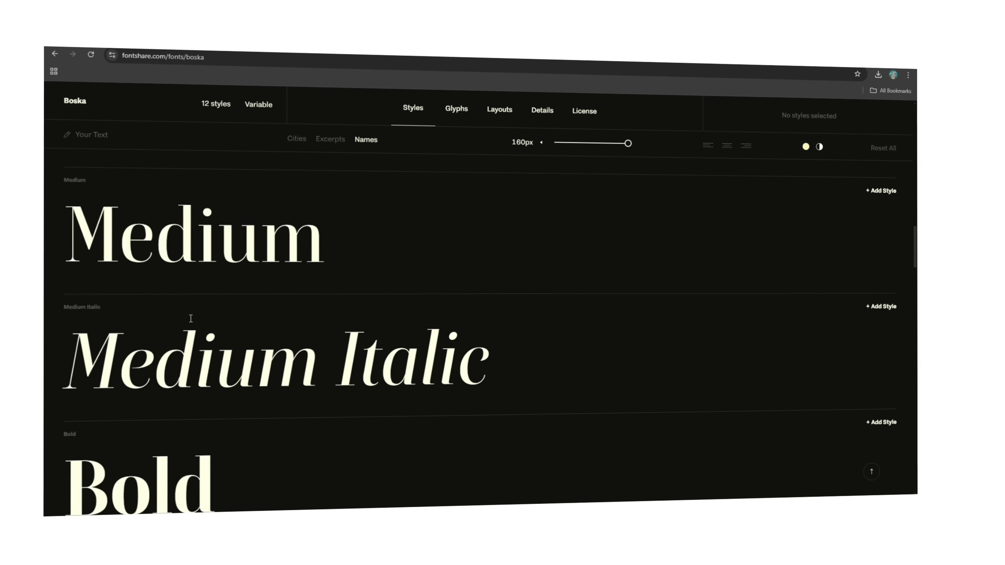
scroll(182, 319, "down", 15)
scroll(181, 319, "up", 20)
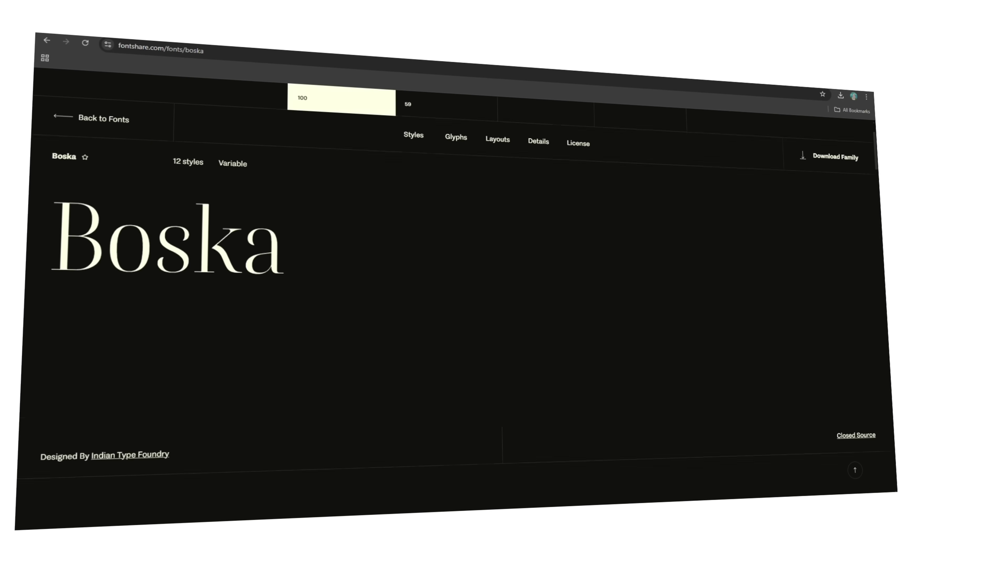
Scroll through Fontshare's 59 pairing cards, then open the Licenses page stating fonts are 100% free
scroll(146, 94, "up", 2)
left_click(110, 82)
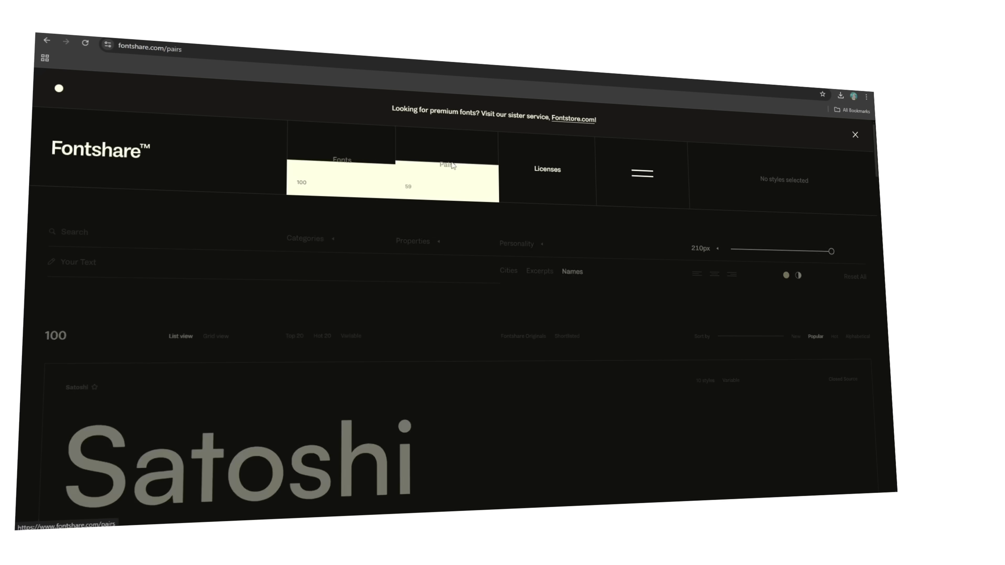
scroll(282, 311, "down", 5)
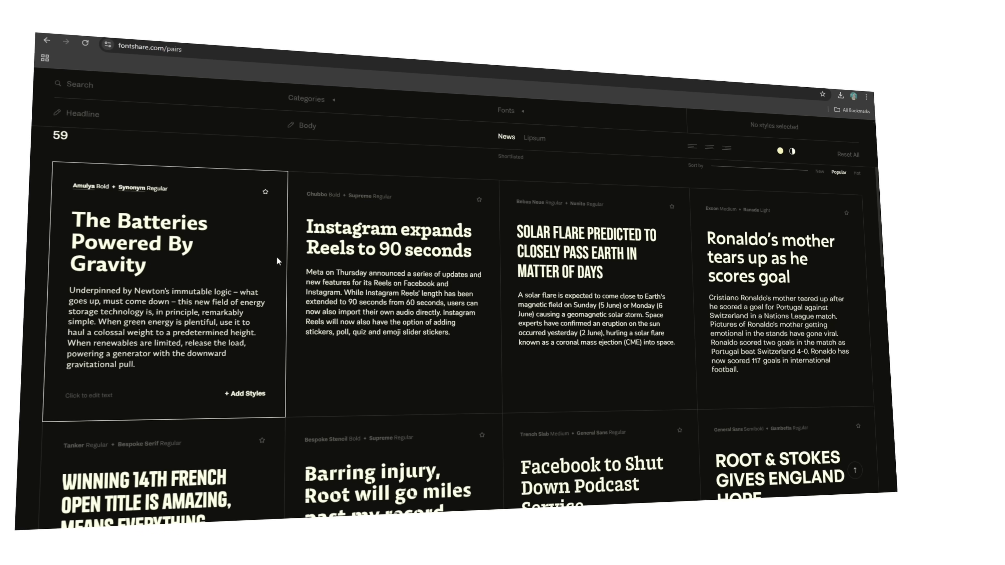
scroll(534, 291, "down", 5)
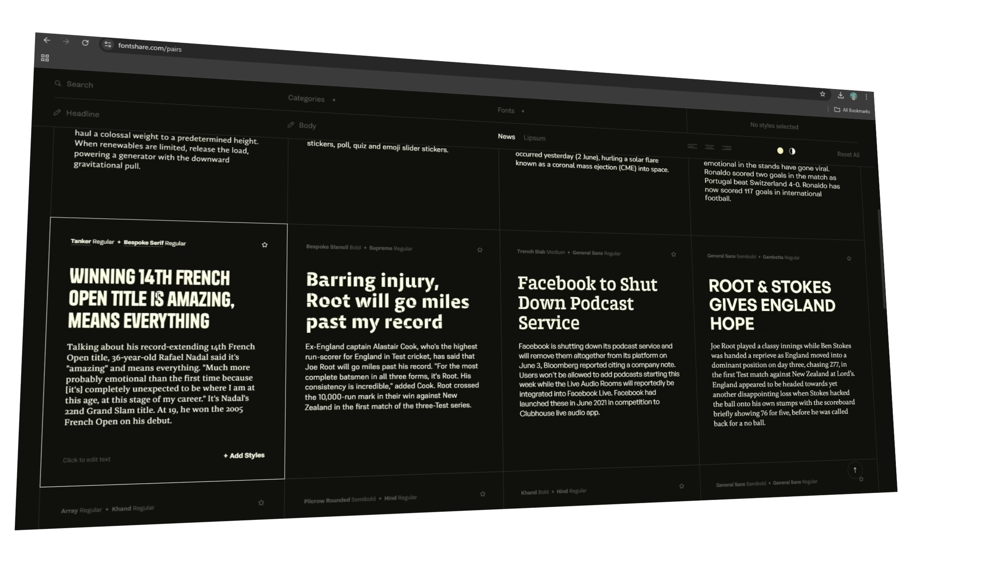
scroll(157, 296, "down", 10)
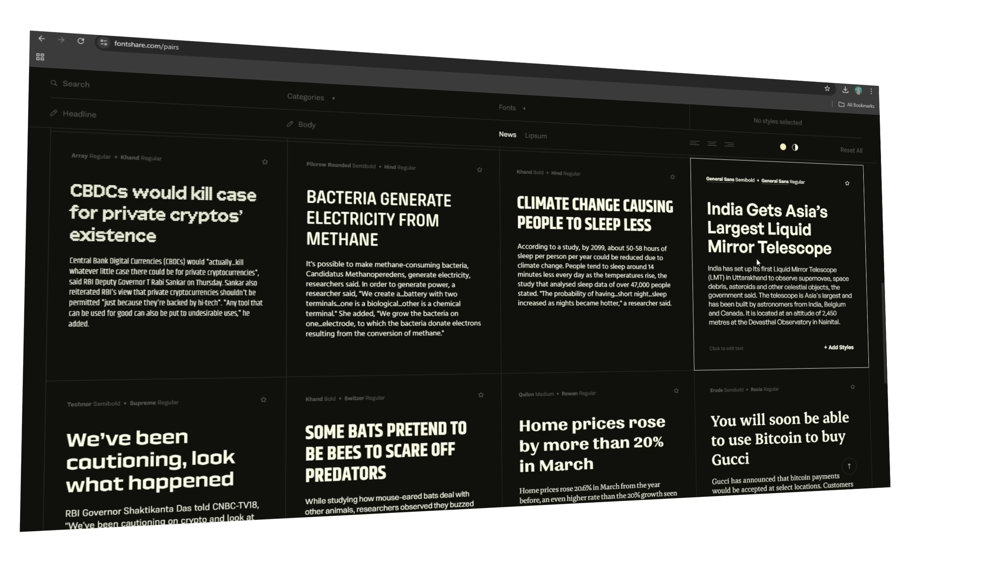
scroll(756, 262, "down", 10)
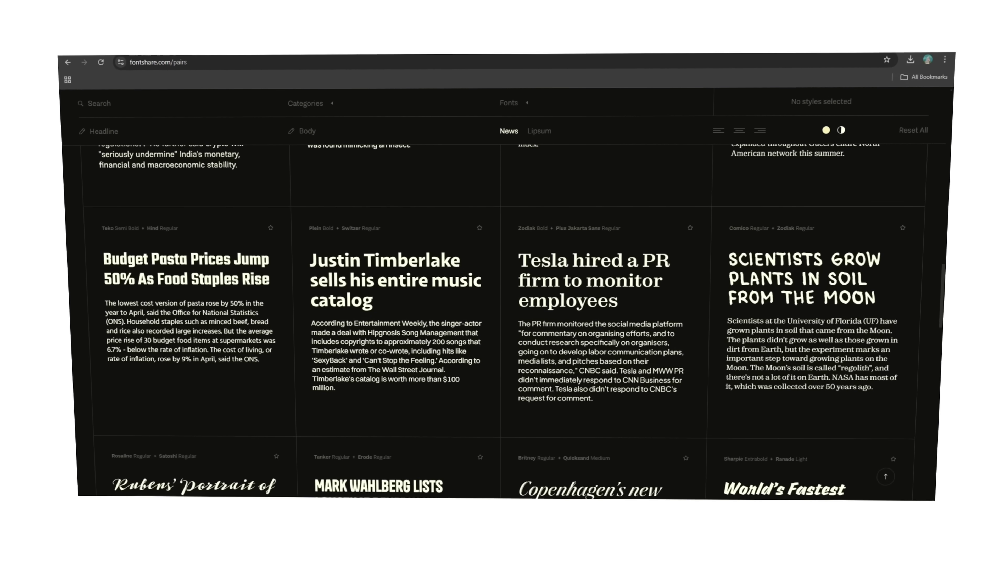
scroll(502, 297, "up", 15)
left_click(554, 168)
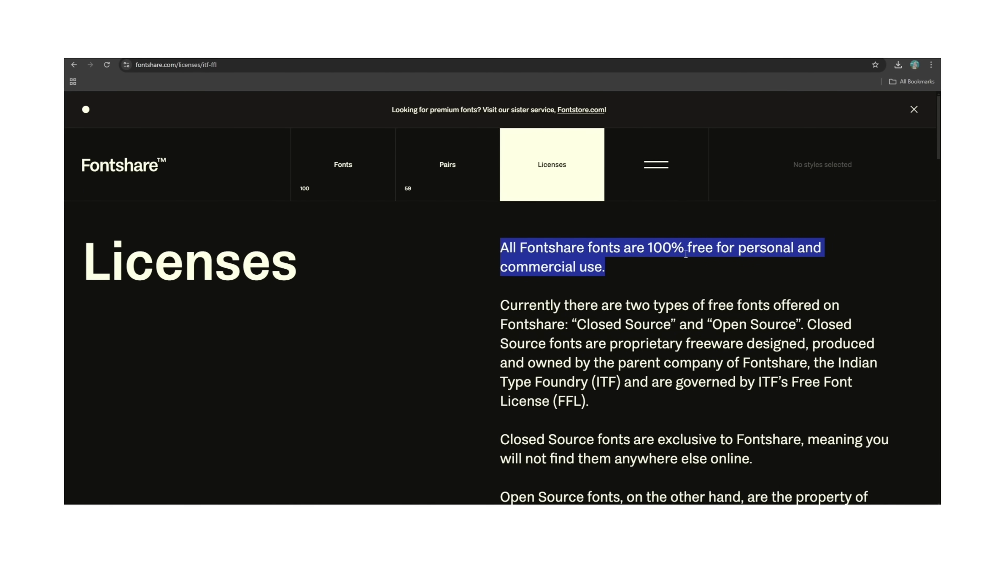
Open Satoshi's ITF Free Font License and highlight the first paragraph of 01 Grant of License
left_click(427, 264)
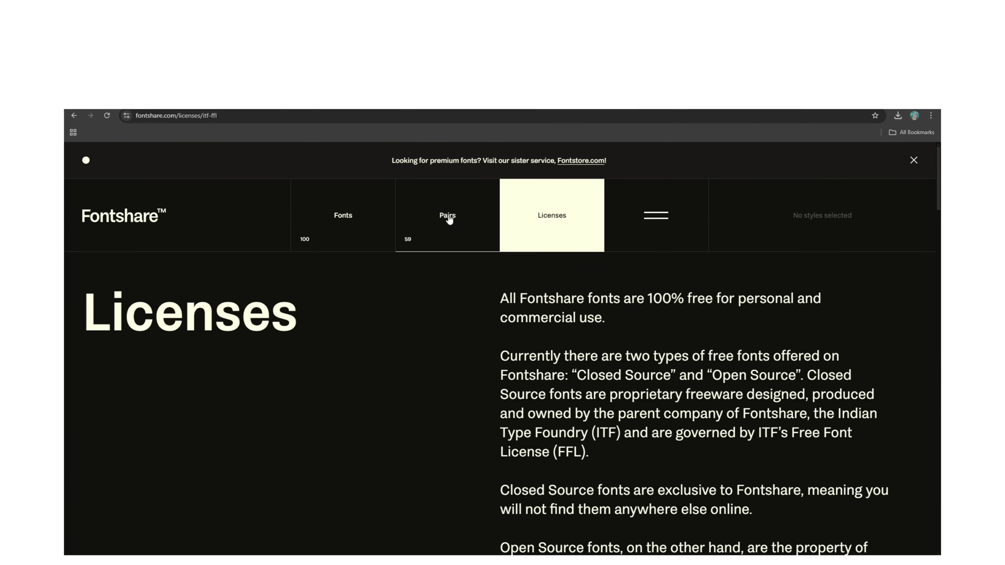
left_click(343, 165)
scroll(89, 315, "down", 3)
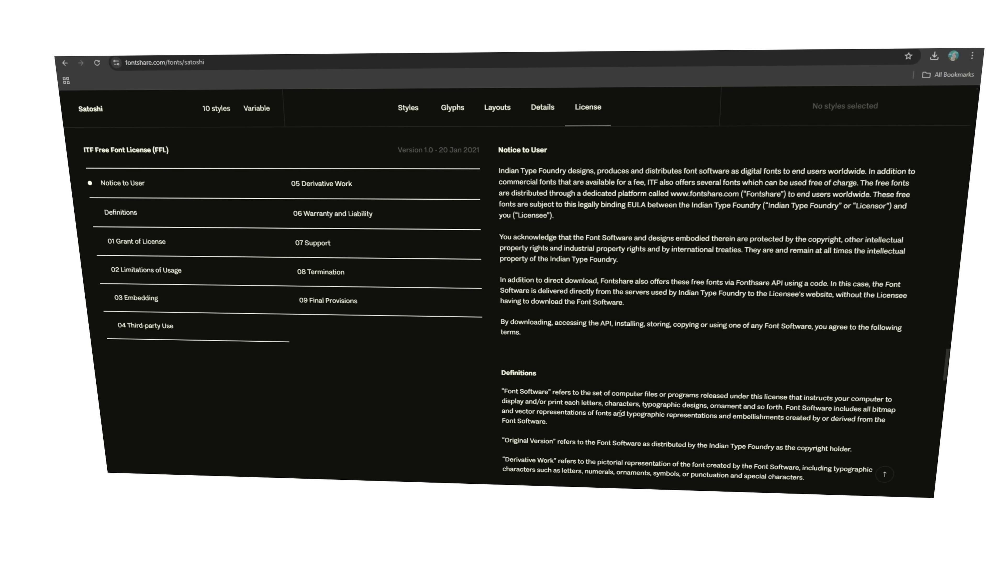
scroll(619, 413, "down", 4)
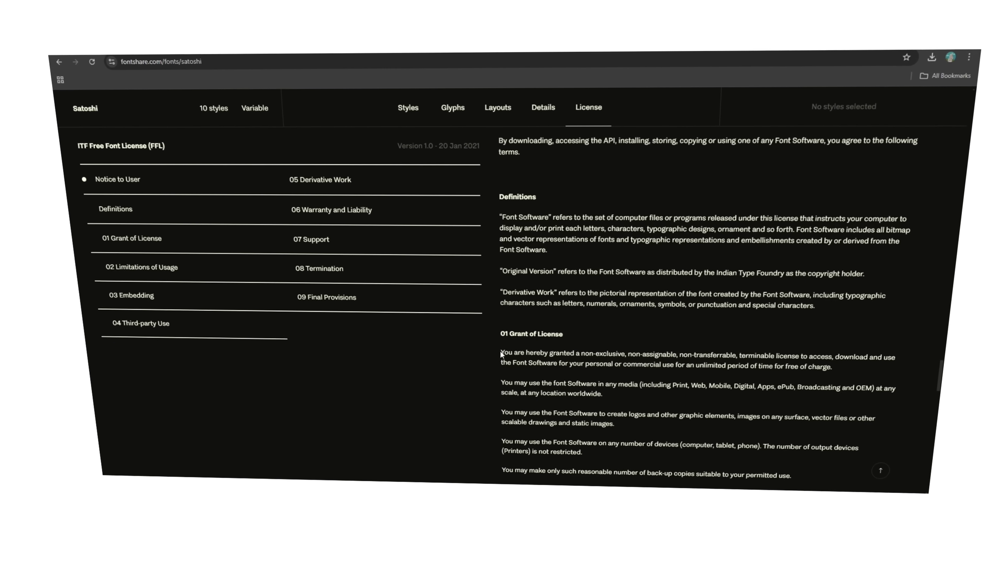
left_click_drag(508, 355, 827, 366)
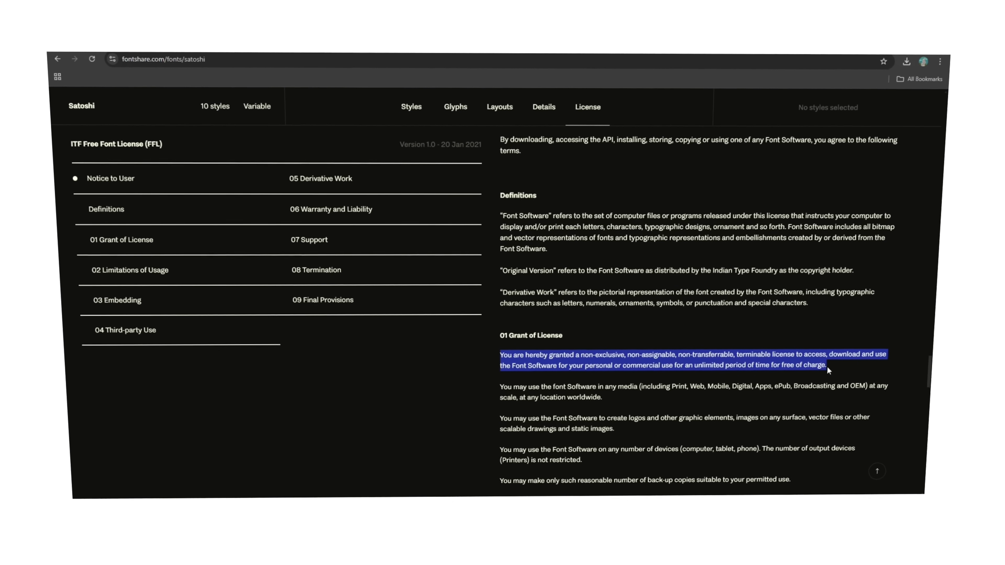
left_click(827, 366)
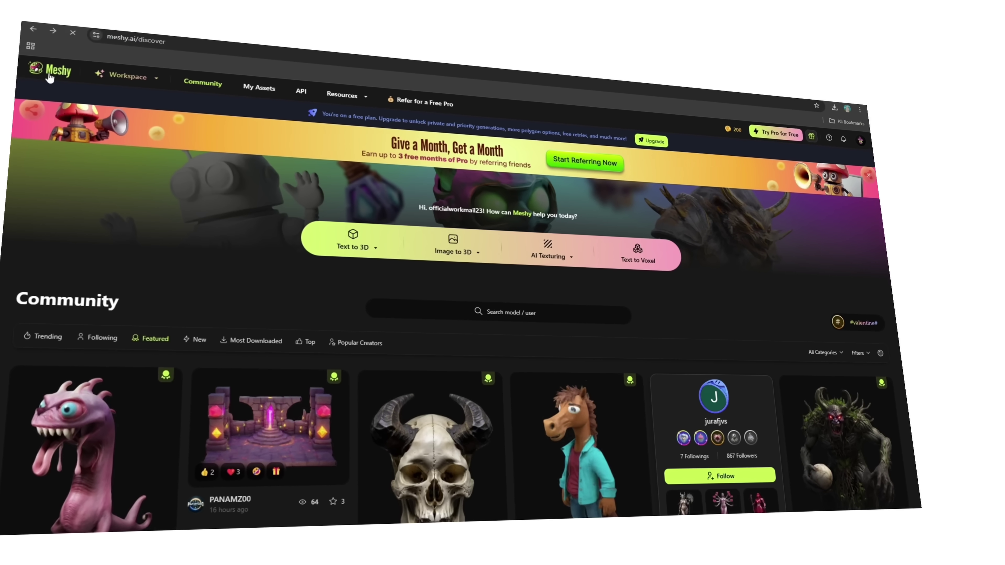
Enter the prompt 'white hoodie' in Meshy's Text to 3D prompt box
scroll(707, 273, "down", 5)
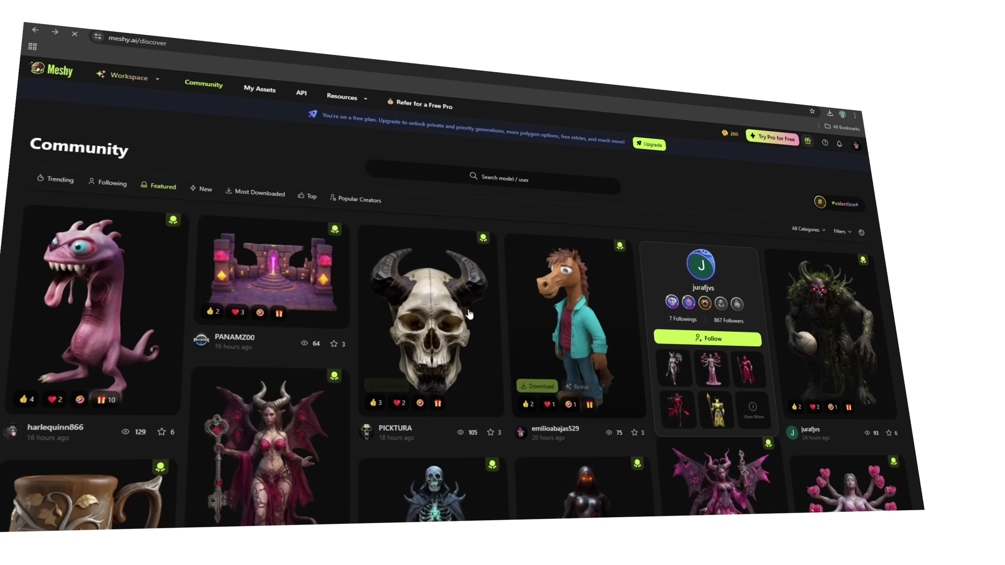
scroll(639, 371, "up", 5)
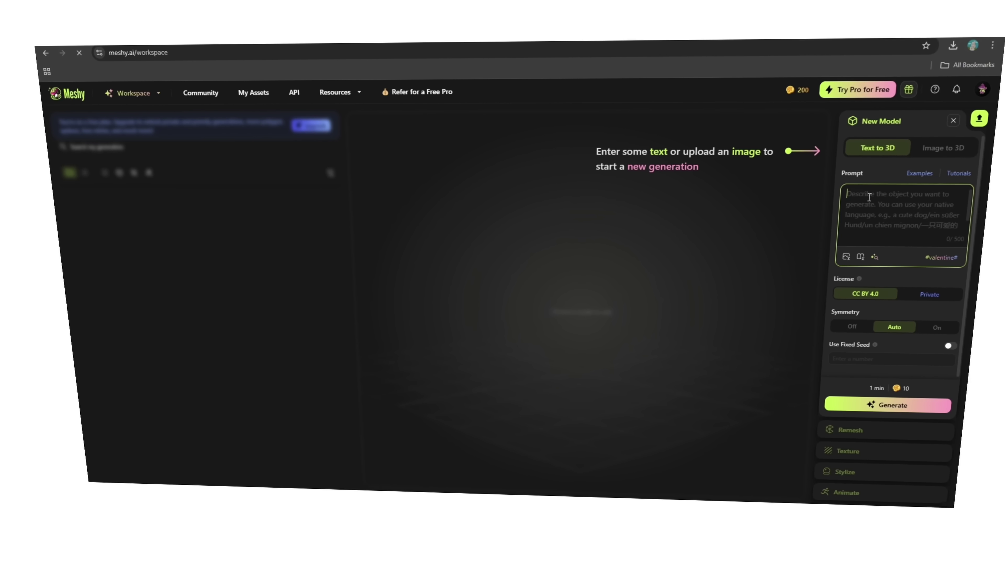
type("white hood")
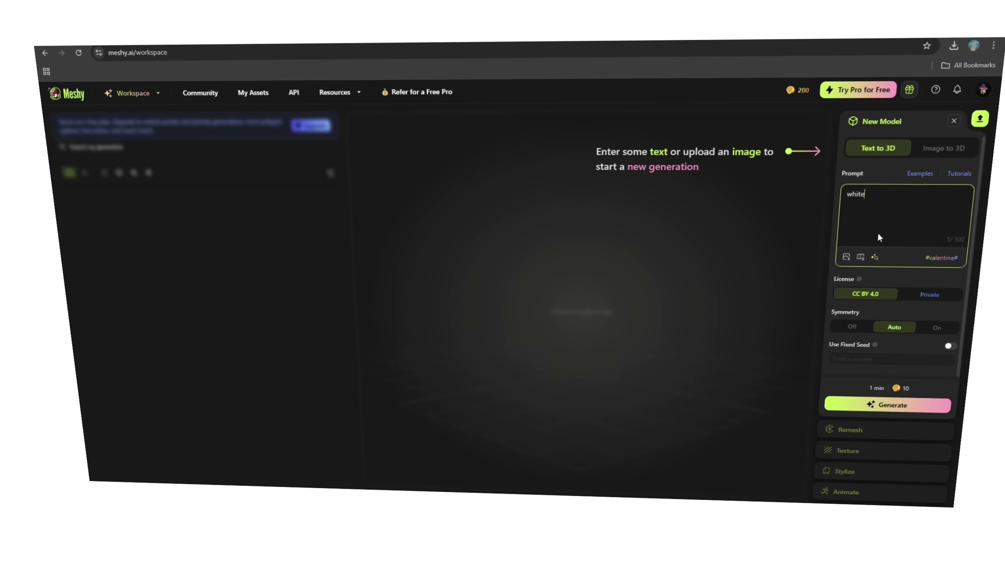
type("ie")
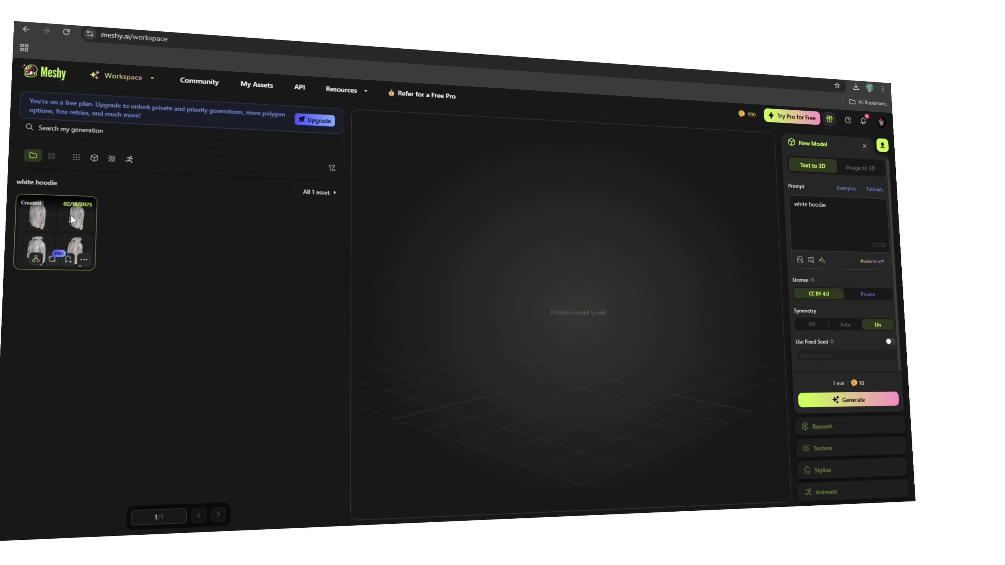
Choose the top-left white hoodie draft and start texturing it
left_click(73, 220)
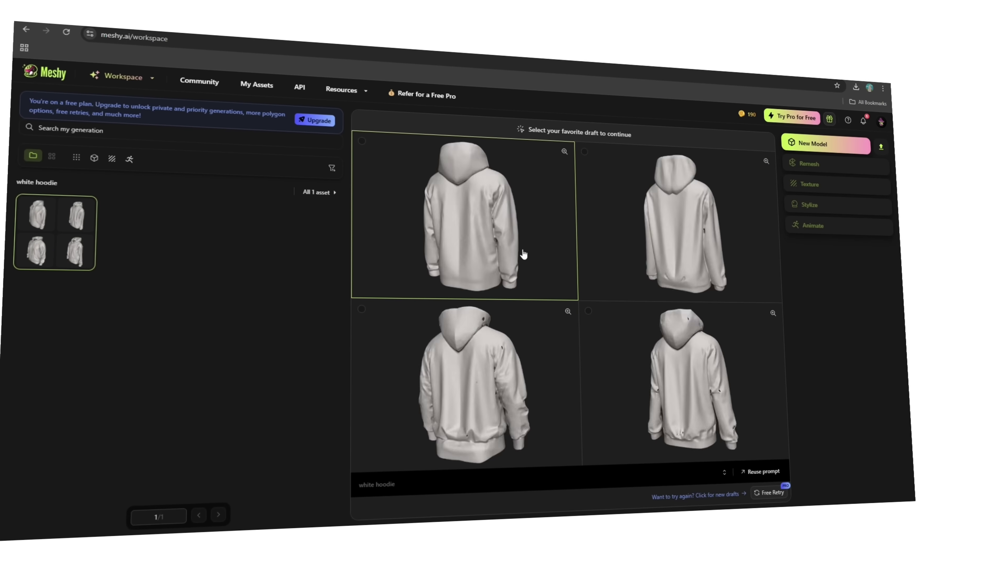
left_click(474, 231)
left_click(641, 272)
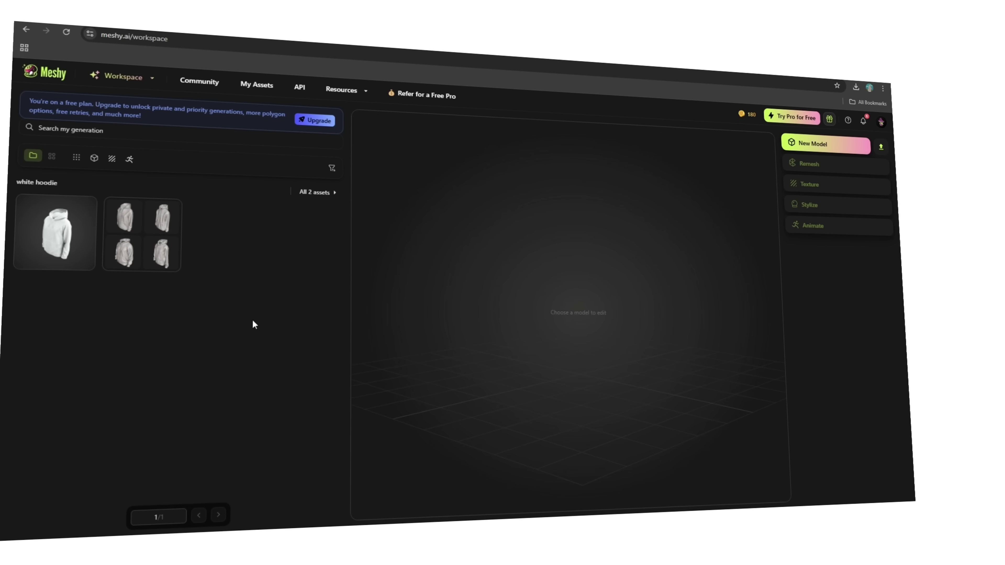
Load the finished hoodie model into the viewer and orbit it to see its back
left_click(60, 230)
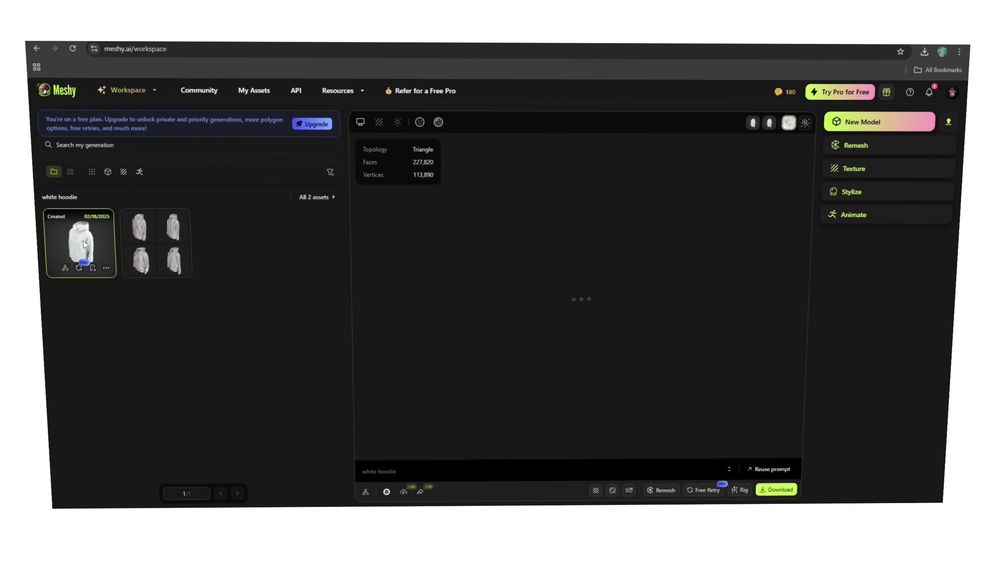
left_click_drag(625, 283, 673, 275)
left_click_drag(539, 290, 505, 287)
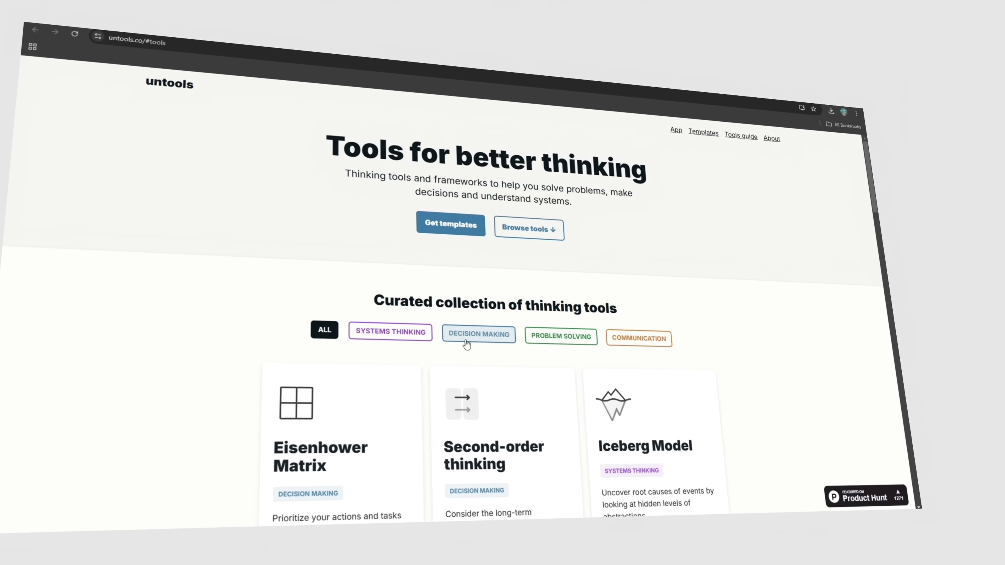
scroll(385, 352, "down", 5)
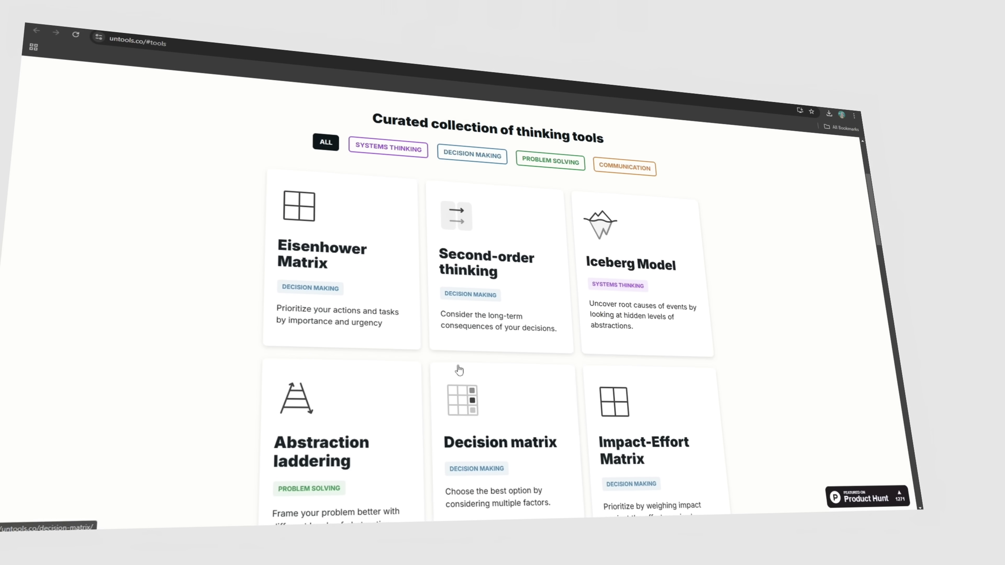
scroll(435, 380, "down", 5)
scroll(555, 368, "down", 5)
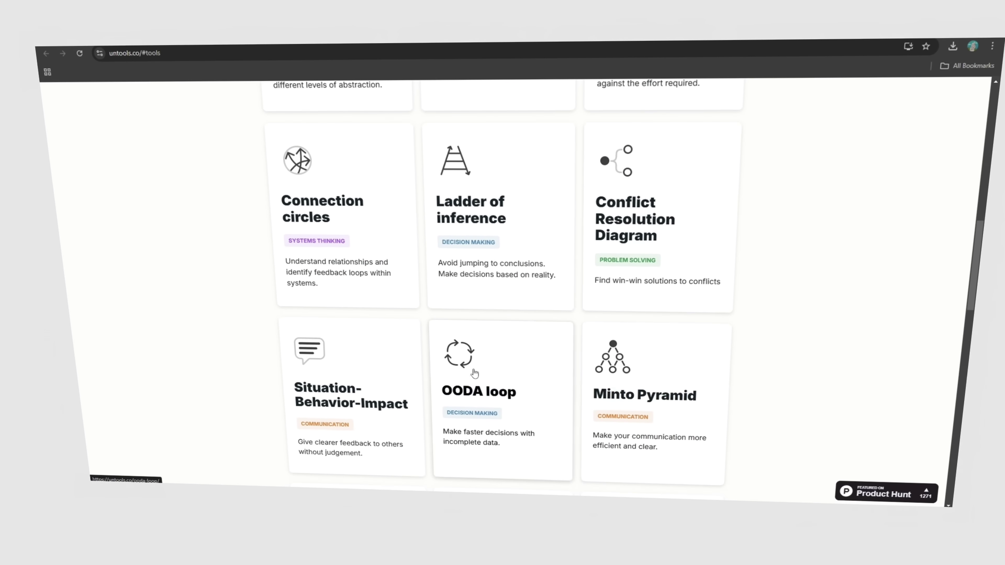
scroll(475, 373, "down", 5)
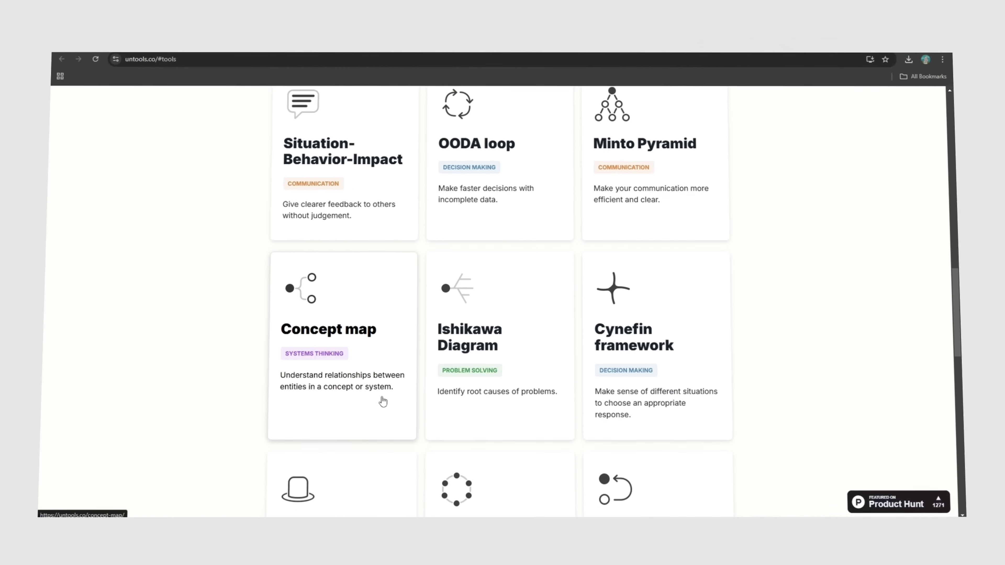
scroll(383, 401, "down", 5)
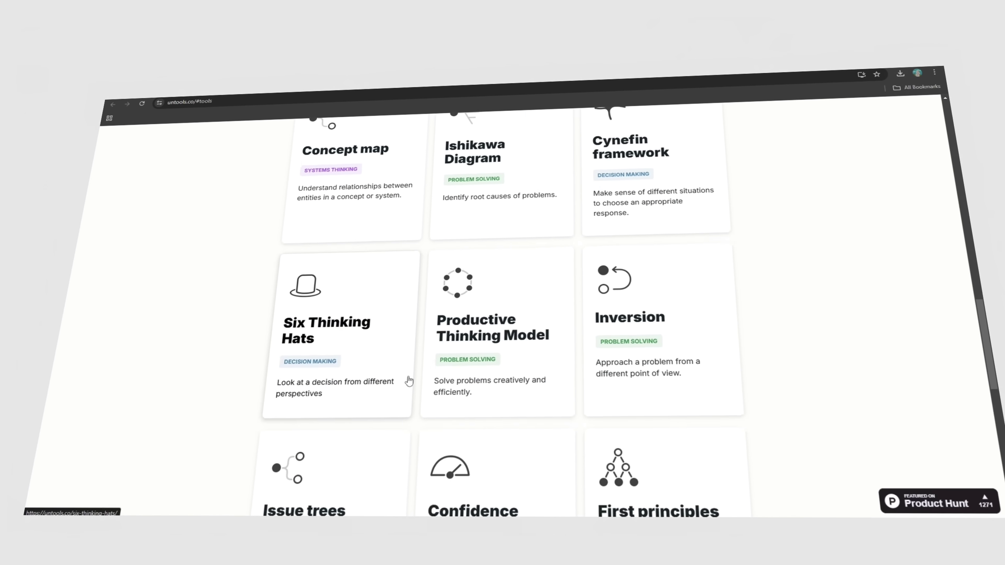
scroll(409, 381, "down", 10)
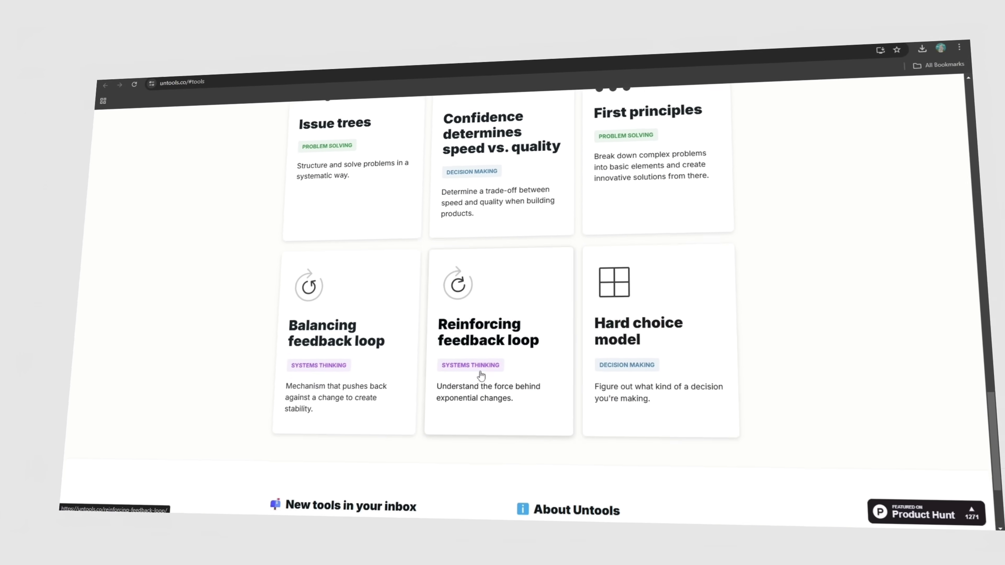
scroll(481, 375, "down", 3)
scroll(350, 356, "up", 8)
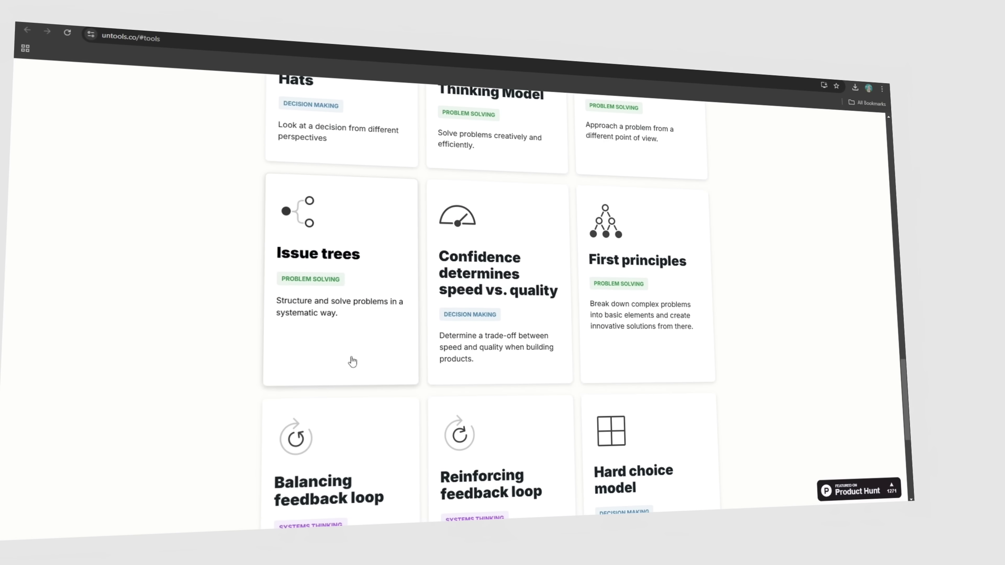
left_click(331, 282)
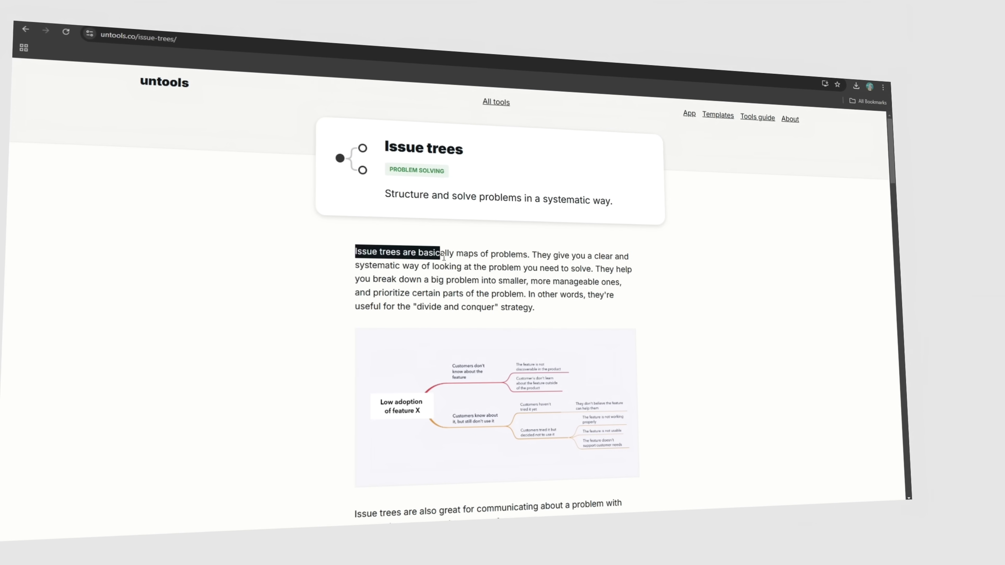
left_click_drag(443, 257, 538, 309)
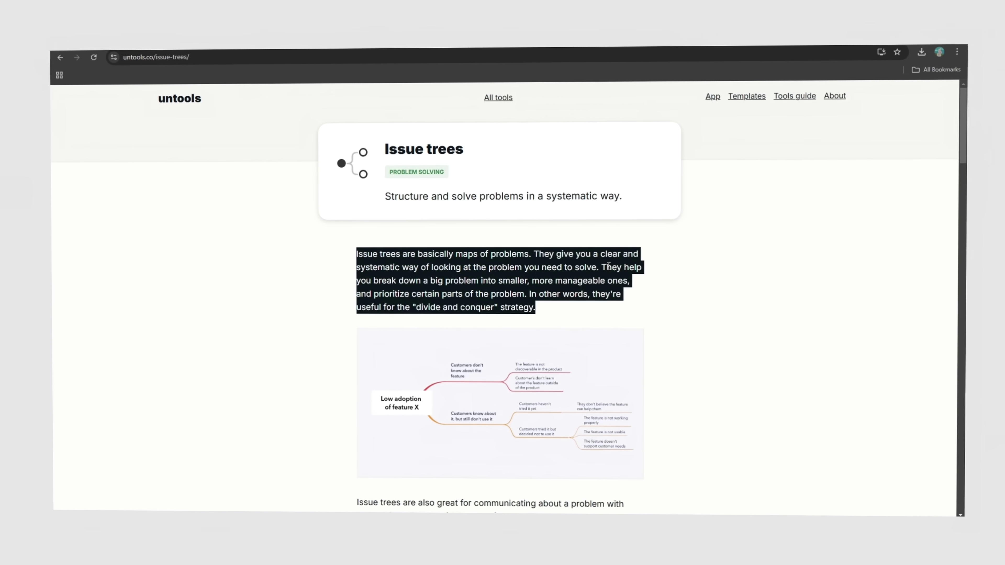
left_click(609, 266)
scroll(464, 386, "down", 2)
scroll(471, 369, "down", 5)
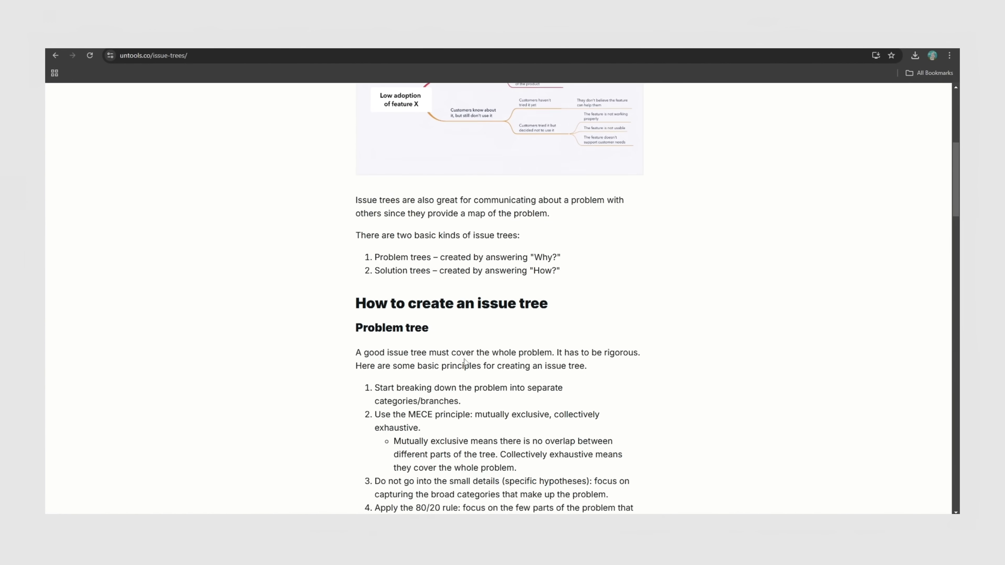
scroll(404, 408, "down", 13)
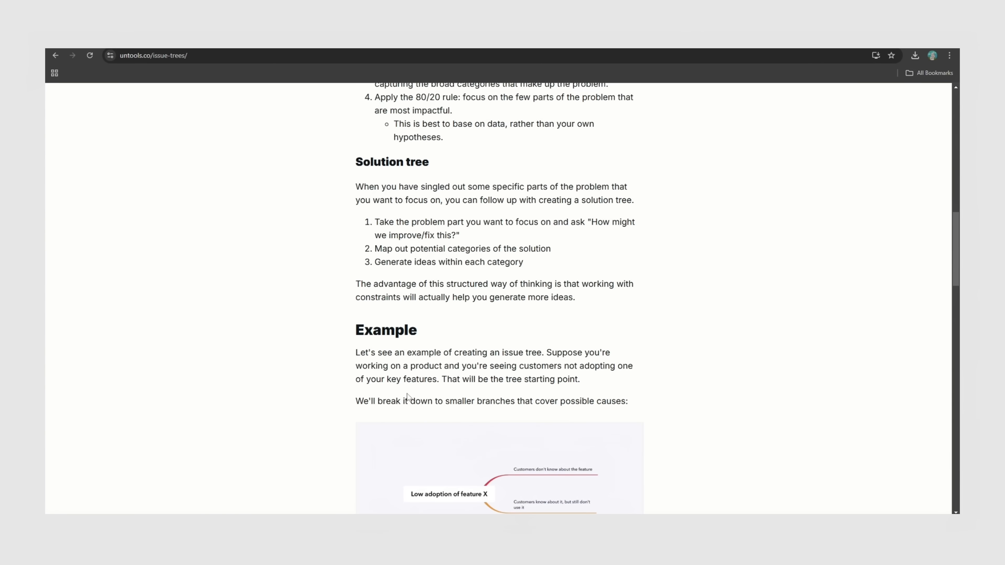
key("alt+Left")
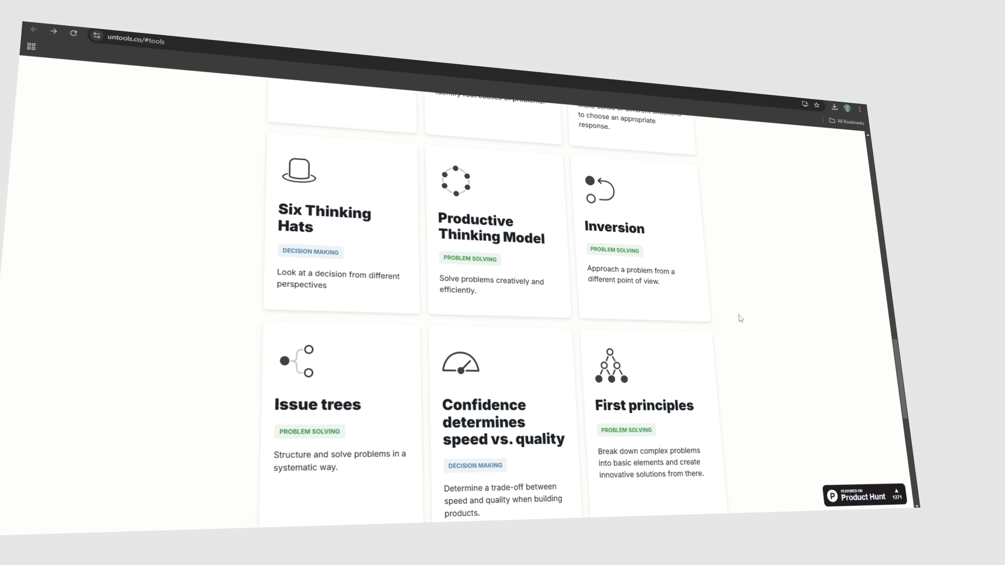
left_click(642, 290)
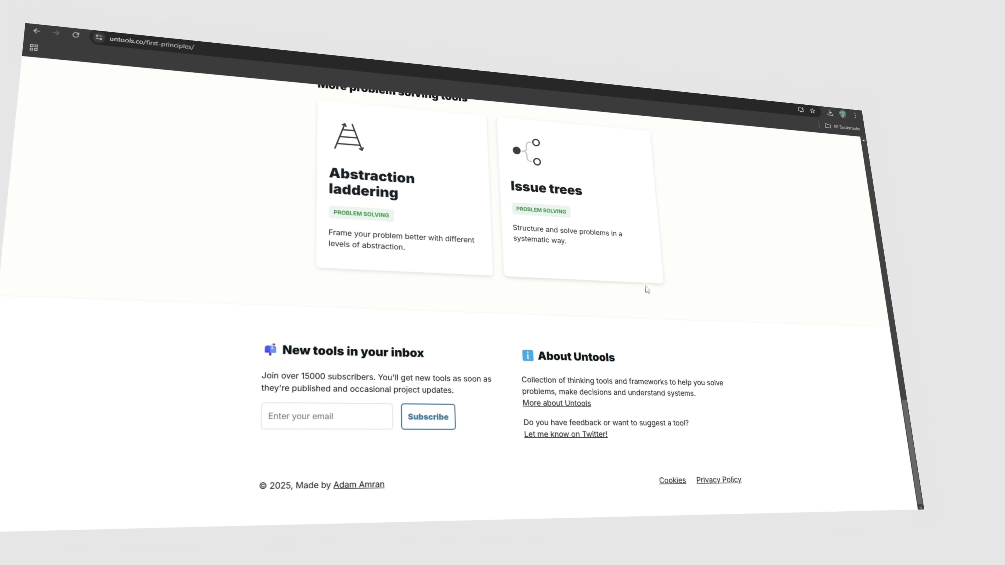
scroll(647, 289, "up", 12)
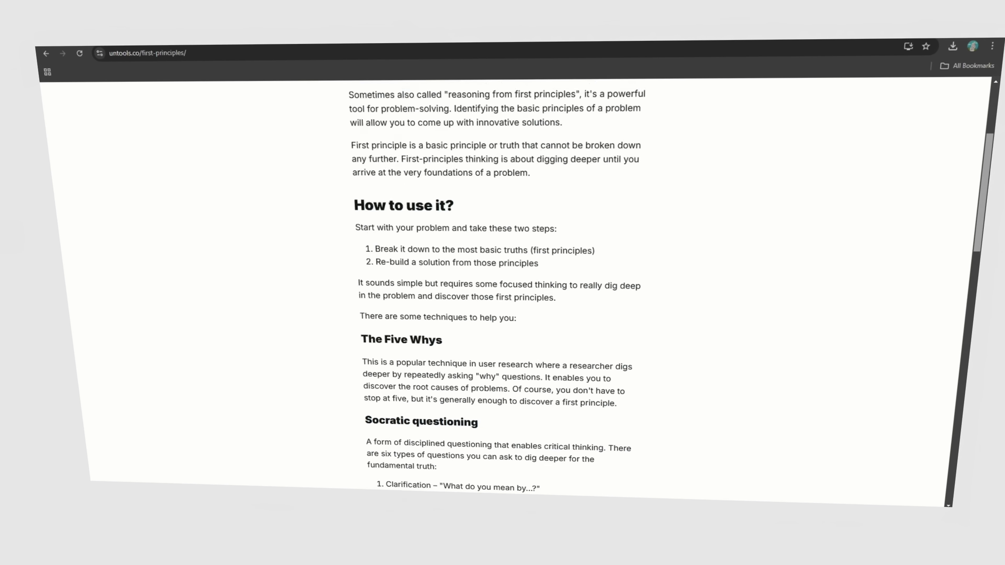
scroll(992, 106, "up", 5)
left_click_drag(384, 198, 567, 209)
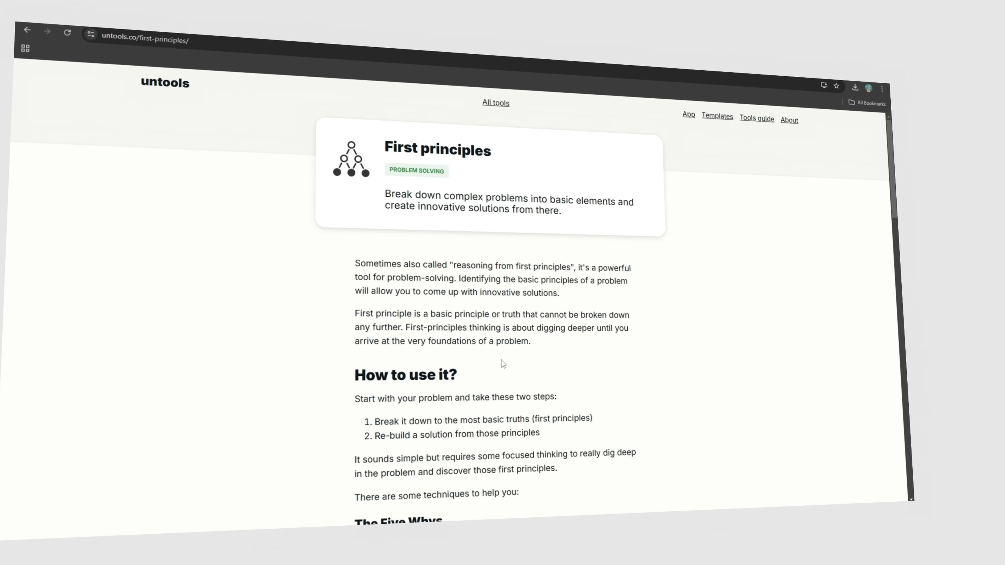
scroll(503, 363, "down", 3)
scroll(384, 332, "down", 1)
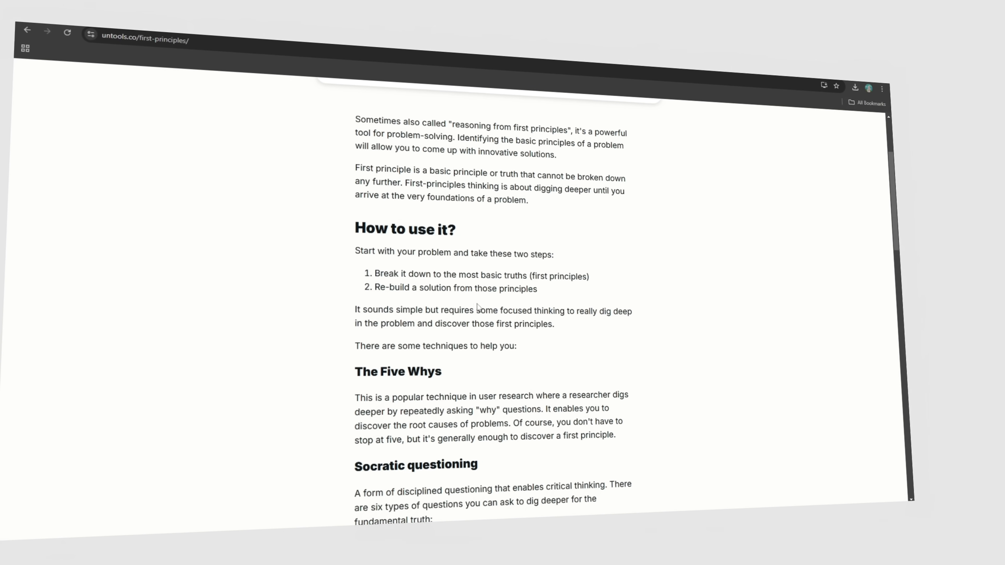
scroll(366, 313, "down", 2)
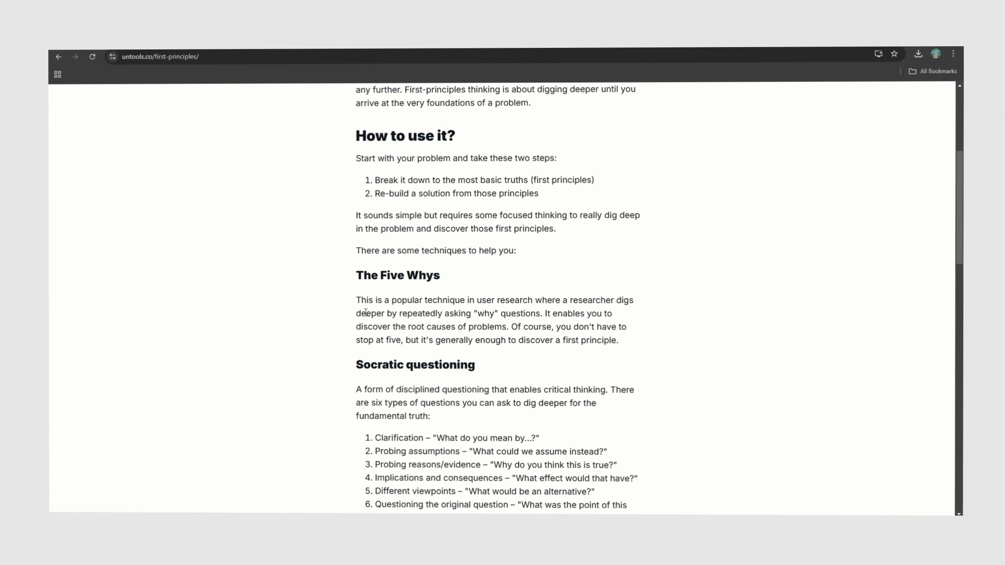
scroll(381, 338, "down", 2)
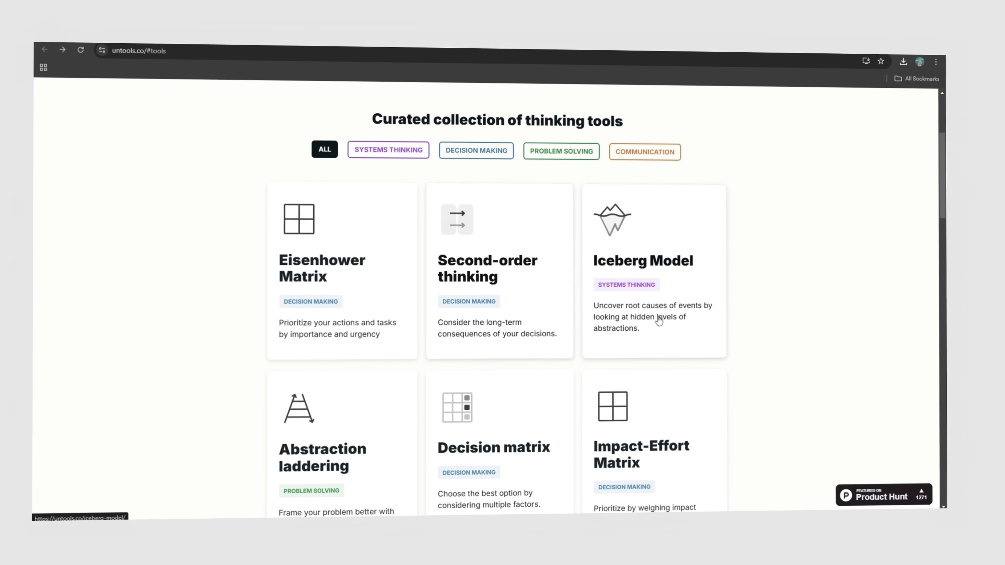
left_click(312, 266)
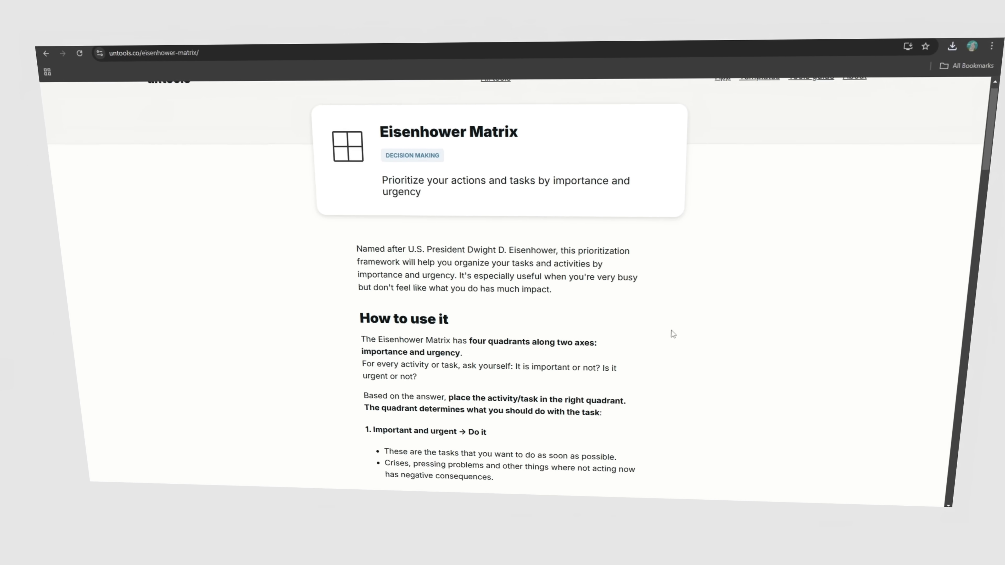
scroll(678, 333, "down", 5)
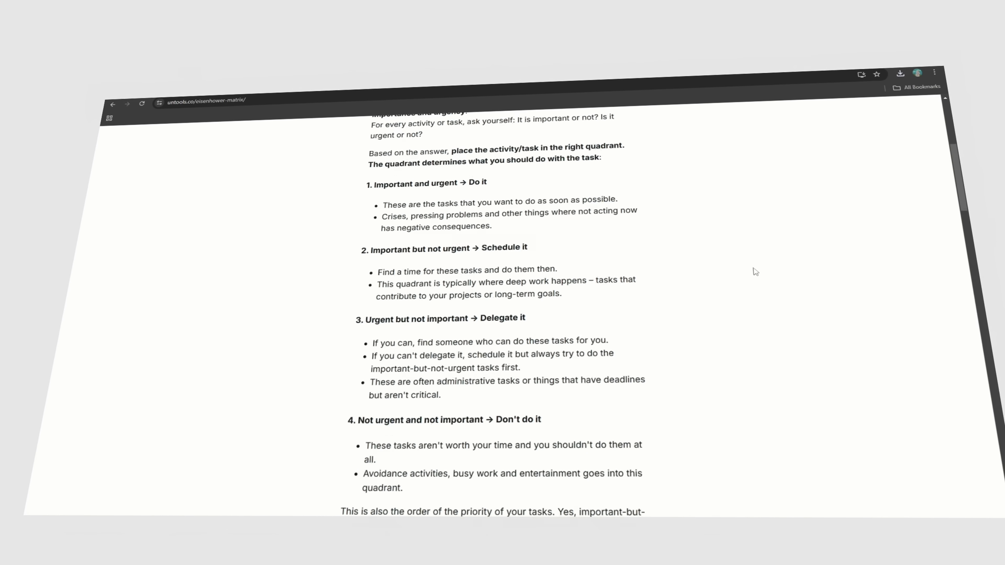
scroll(747, 270, "down", 3)
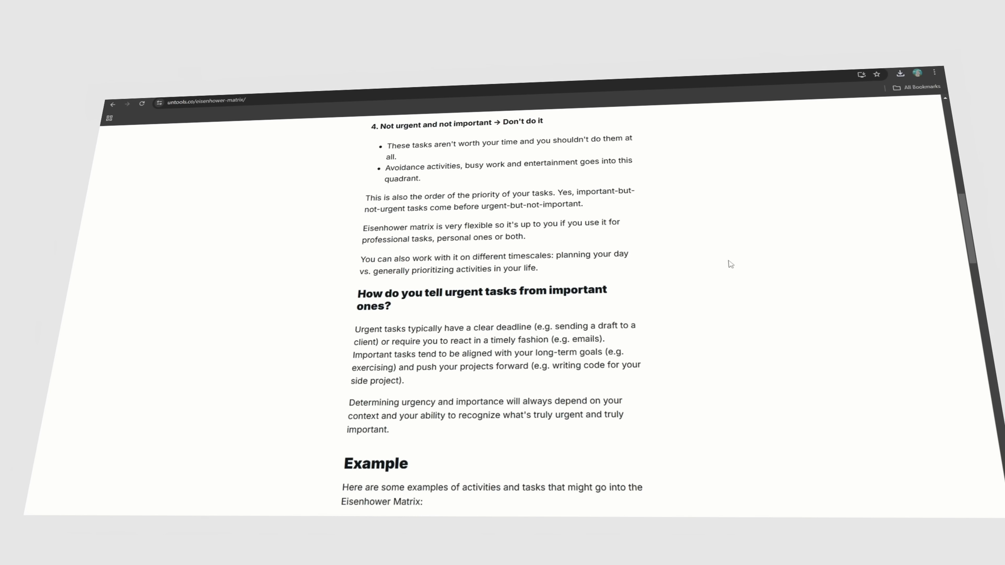
scroll(731, 264, "down", 10)
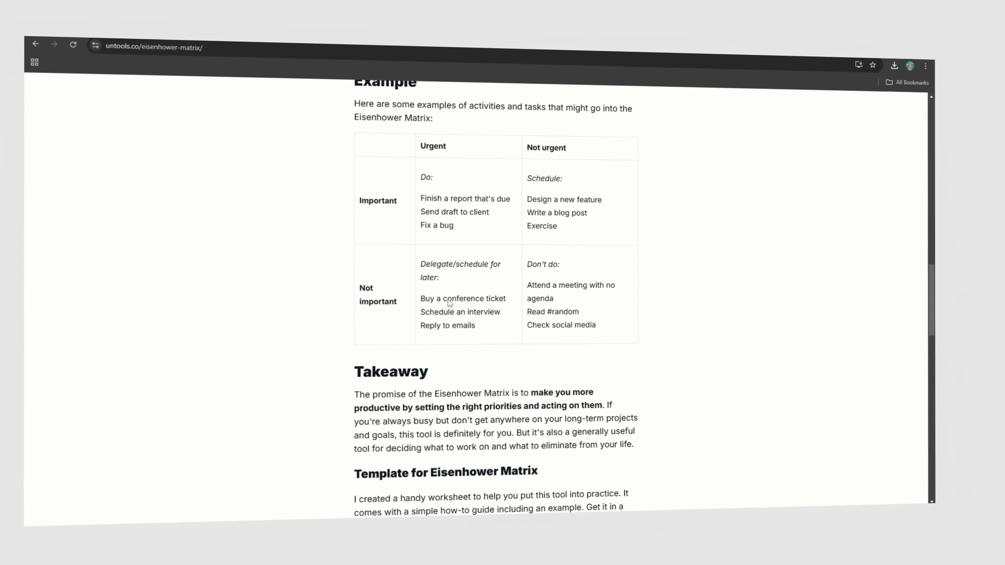
key("alt+Left")
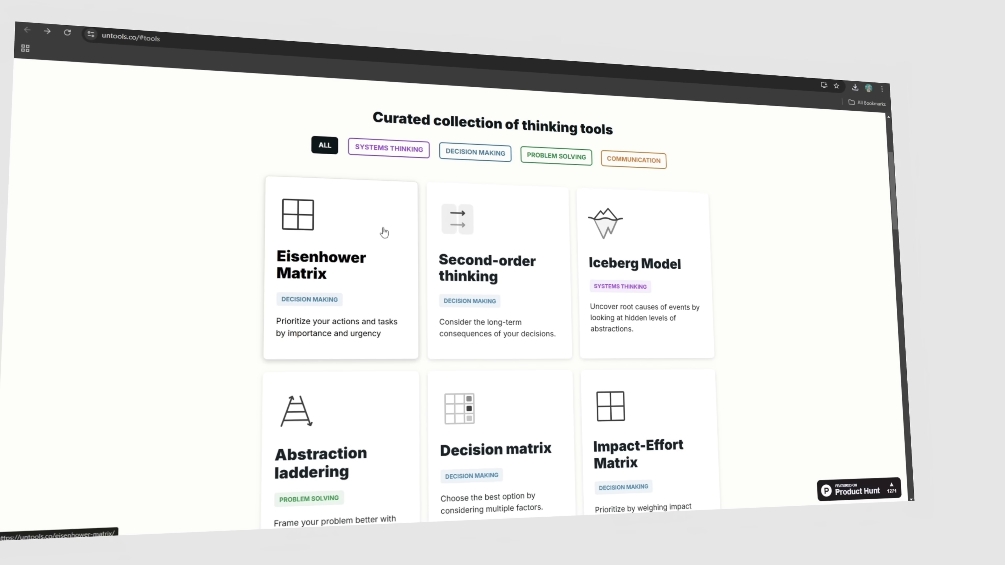
Open the Iceberg Model article and scroll down to its sketch
left_click(655, 270)
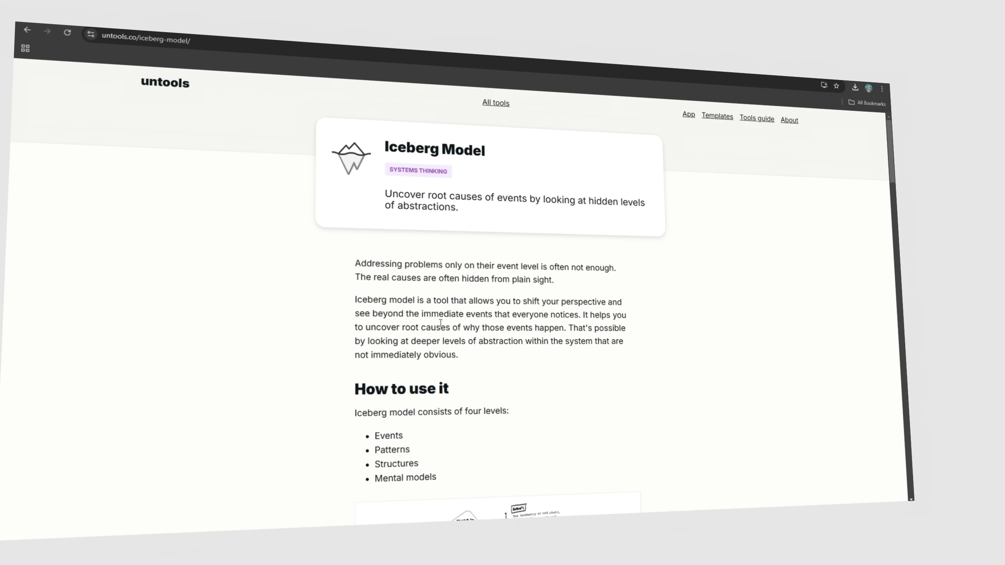
scroll(440, 323, "down", 2)
scroll(445, 325, "down", 2)
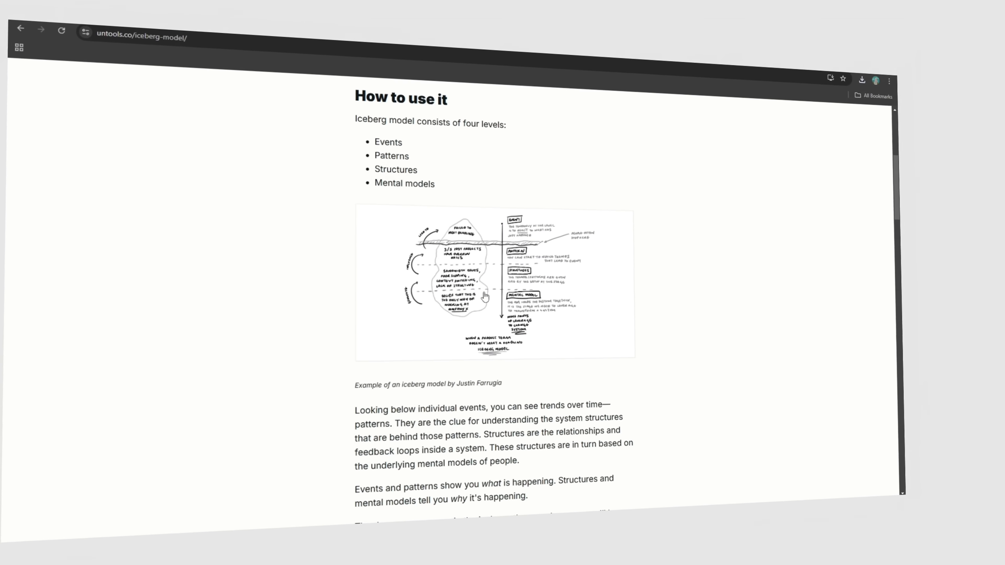
Save the enlarged iceberg sketch as iceberg_model.png and open the downloaded image
left_click(470, 293)
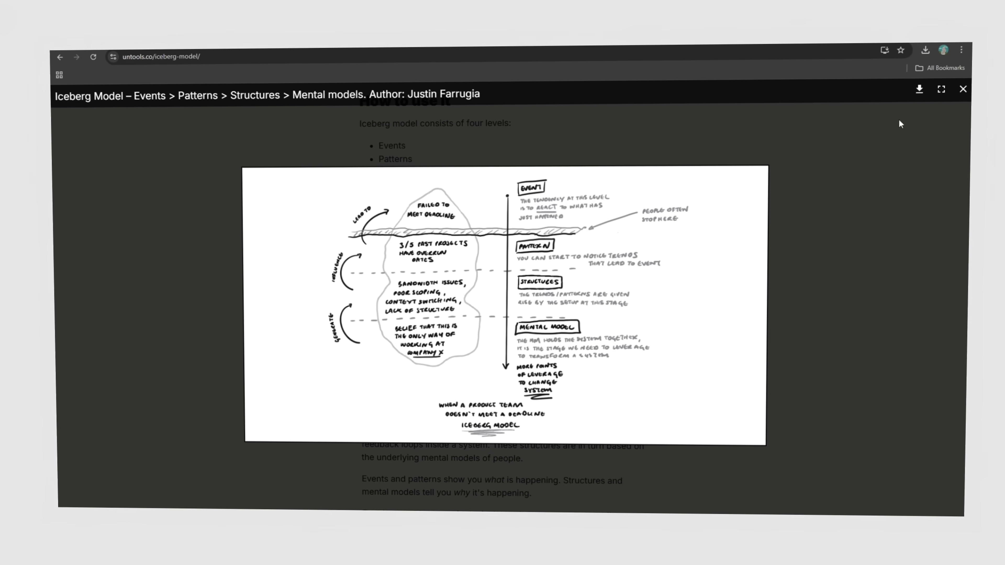
left_click(906, 93)
left_click(616, 402)
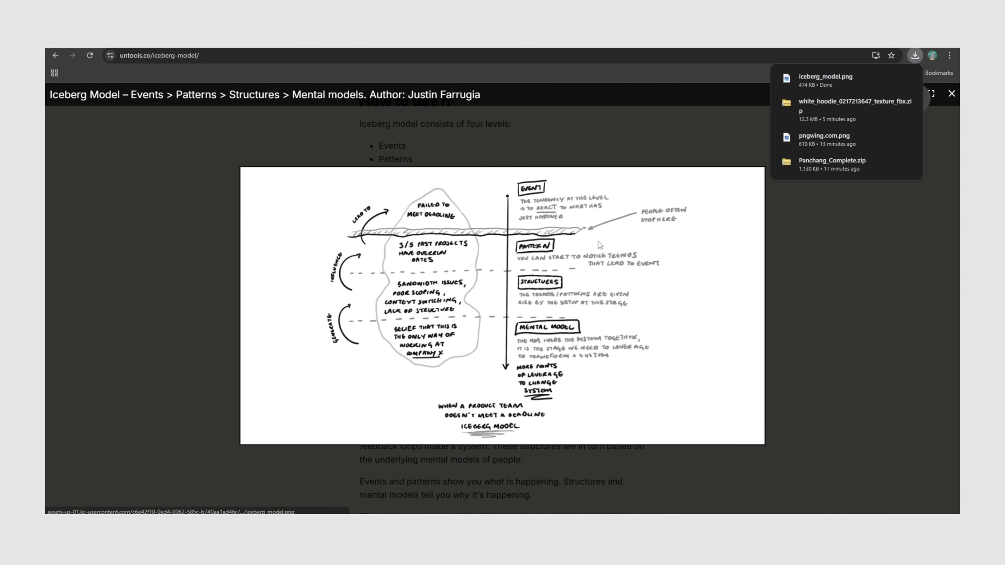
left_click(827, 81)
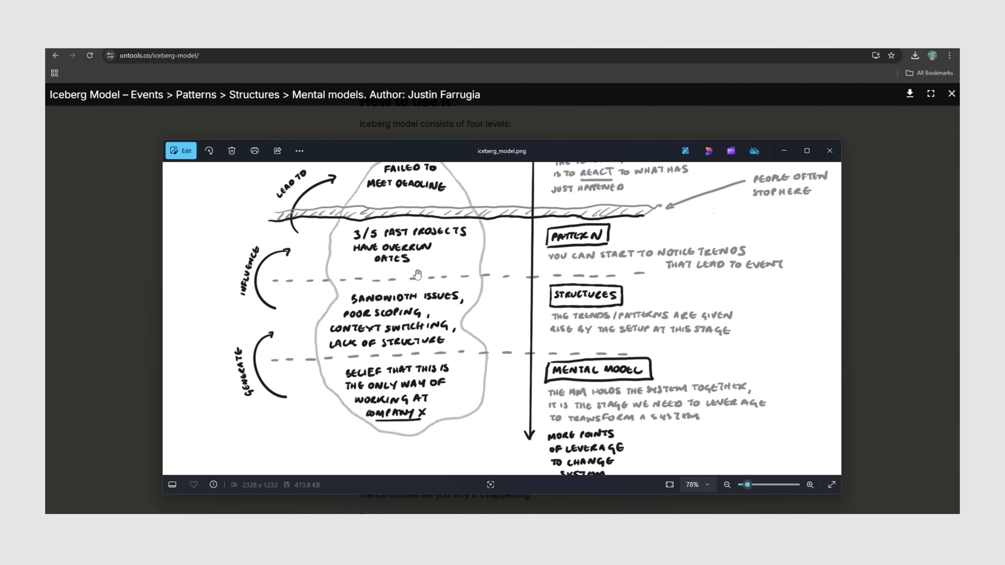